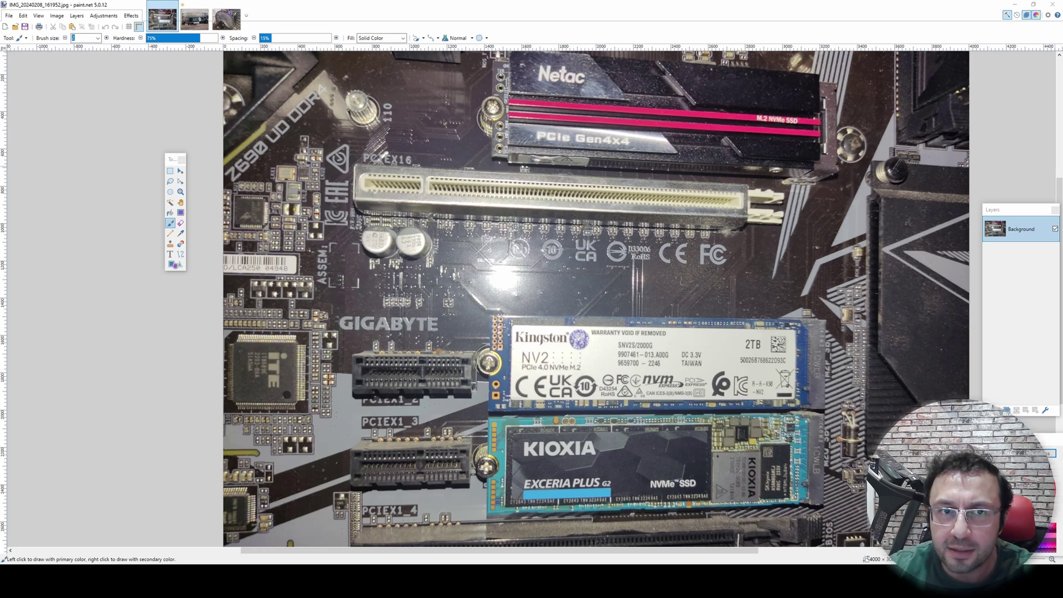
- Switch to the next drive photo thumbnail in paint.net
{"action": "left_click", "coordinate": [190, 26]}
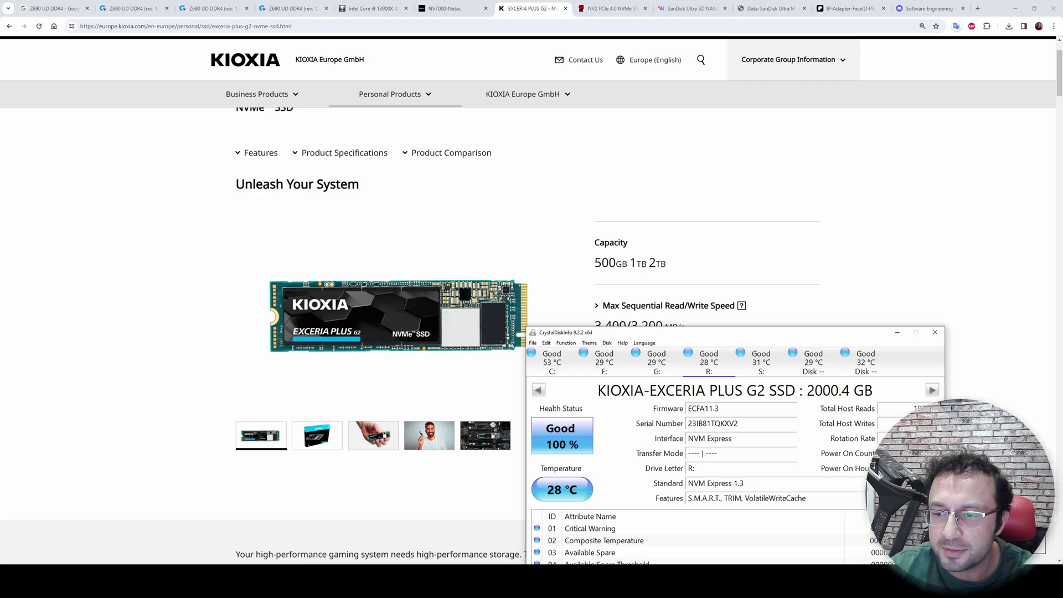
- Move the CrystalDiskInfo window off the KIOXIA product page's maximum speed specs
{"action": "left_click_drag", "start_coordinate": [830, 334], "coordinate": [819, 253]}
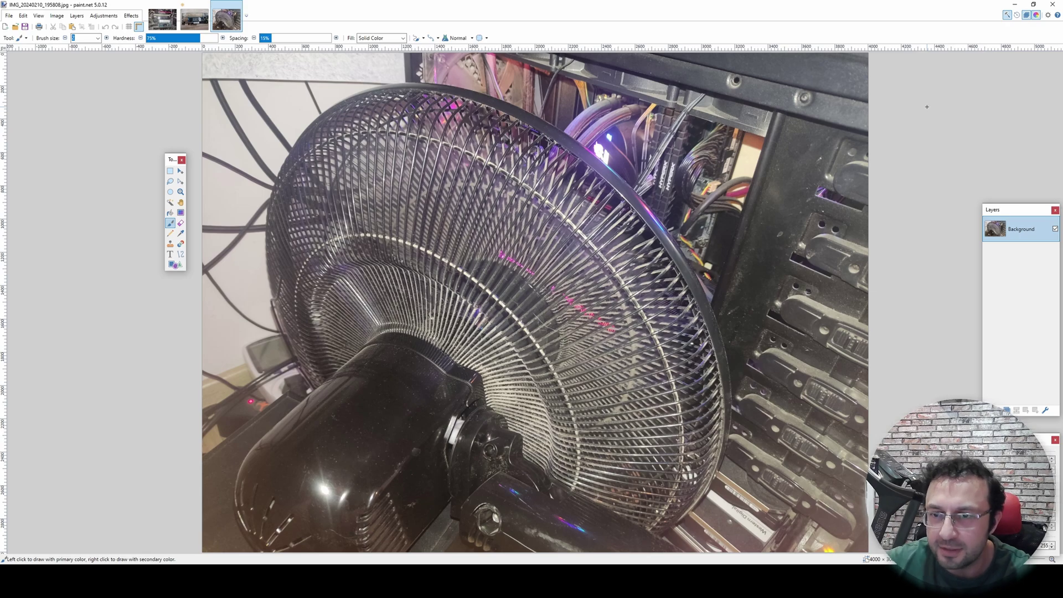
- Minimize paint.net to reveal the Patreon post in the browser
{"action": "left_click", "coordinate": [1014, 4]}
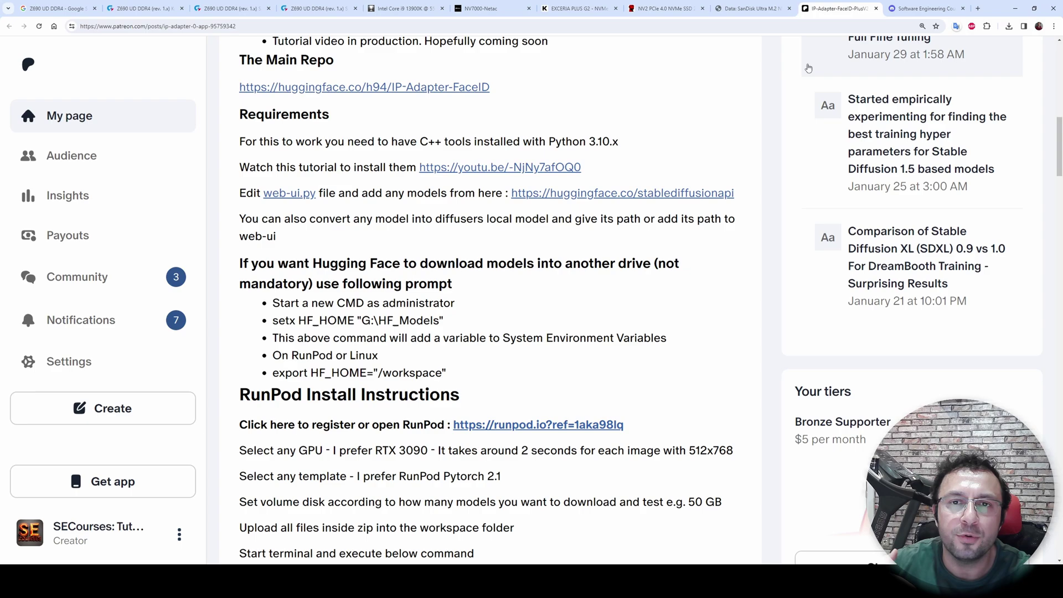
- Pass the Discord tab, then view the Intel Core i9 13900K CPU-Z validation page from the top
{"action": "key", "text": "ctrl+Tab"}
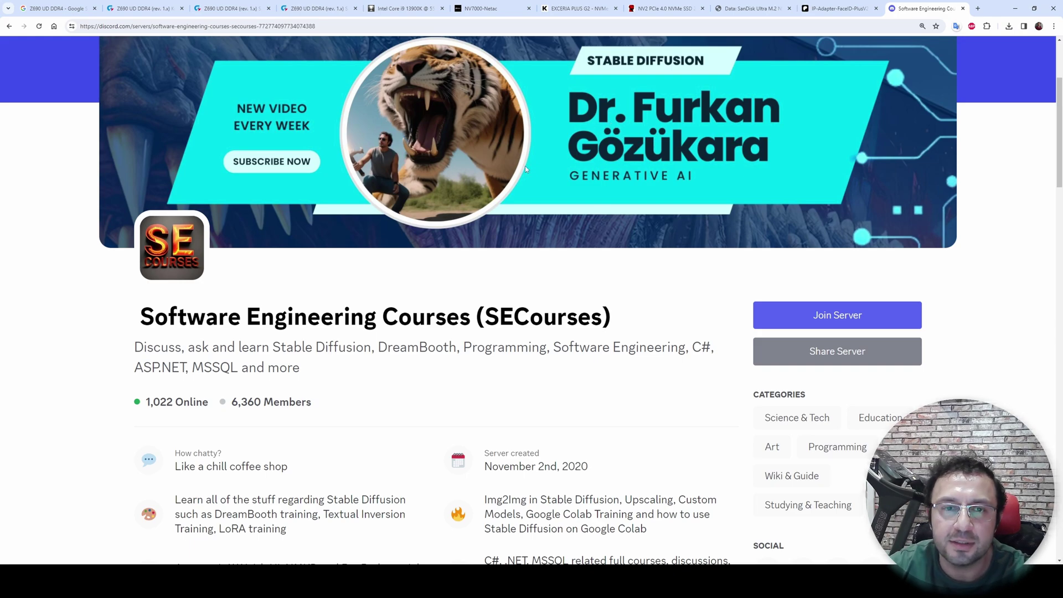
{"action": "left_click", "coordinate": [404, 9]}
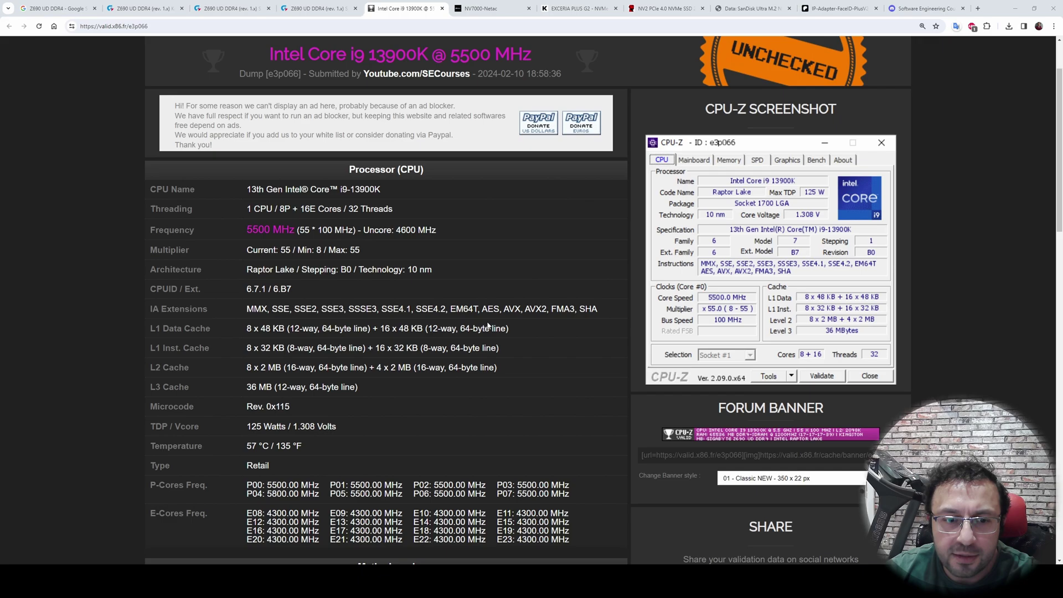
{"action": "scroll", "coordinate": [356, 265], "scroll_direction": "down", "scroll_amount": 6}
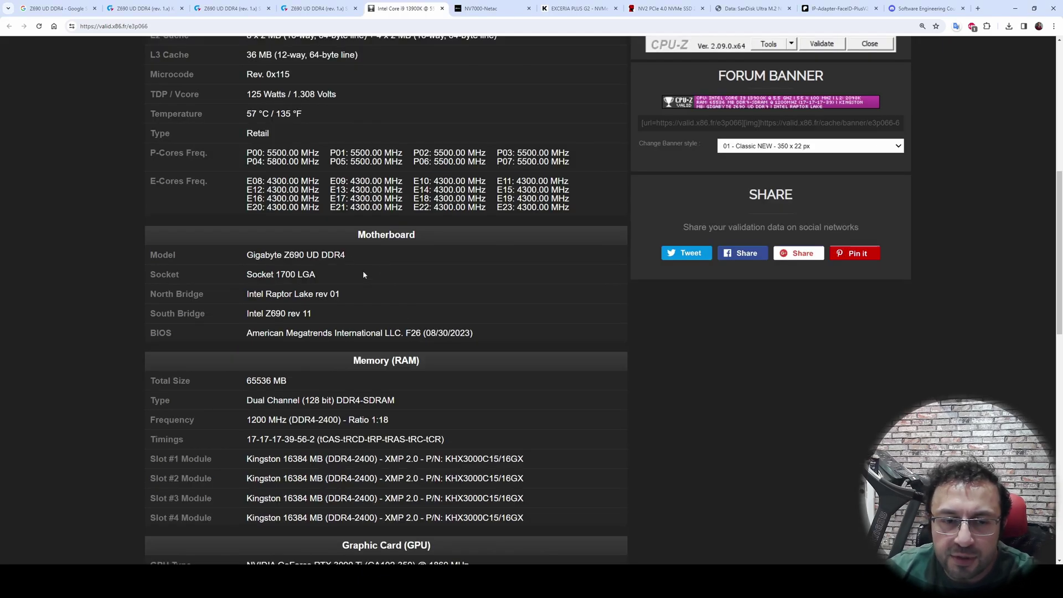
{"action": "scroll", "coordinate": [363, 270], "scroll_direction": "up", "scroll_amount": 6}
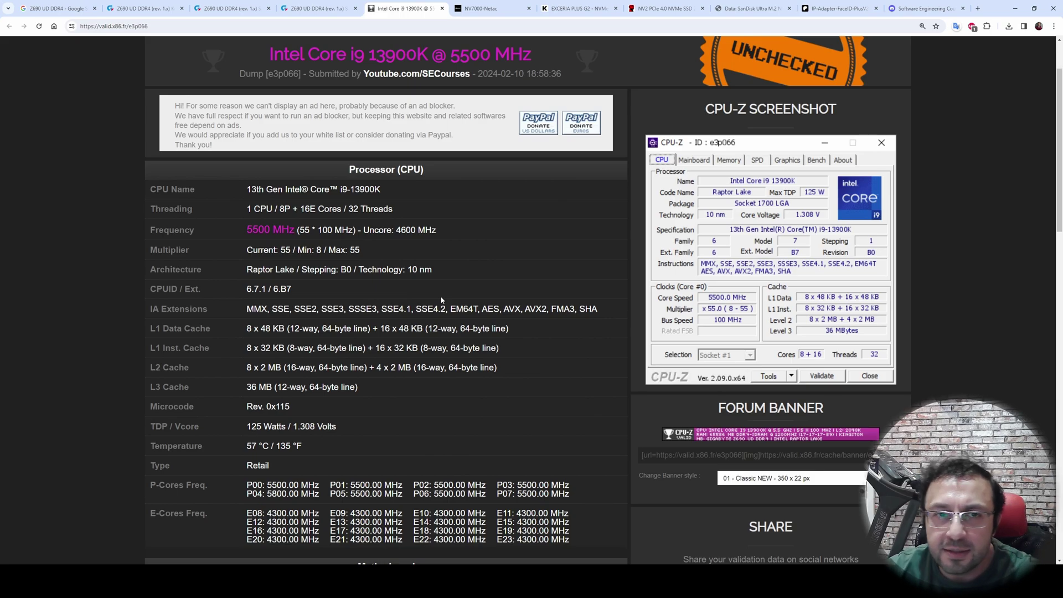
{"action": "scroll", "coordinate": [441, 300], "scroll_direction": "up", "scroll_amount": 2}
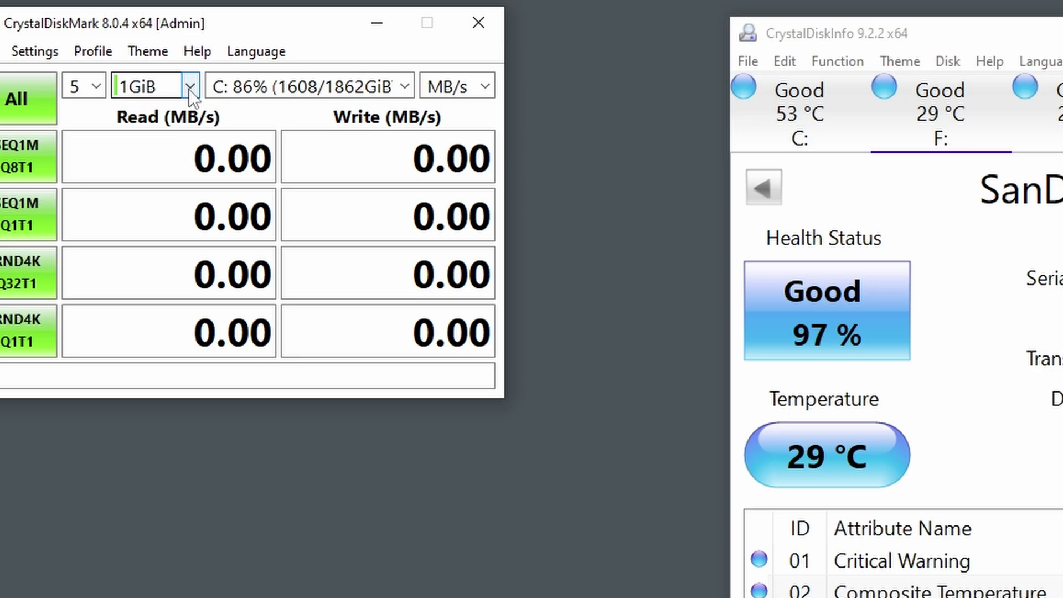
- Look over the CrystalDiskMark test size choices and keep 1GiB
{"action": "left_click", "coordinate": [396, 156]}
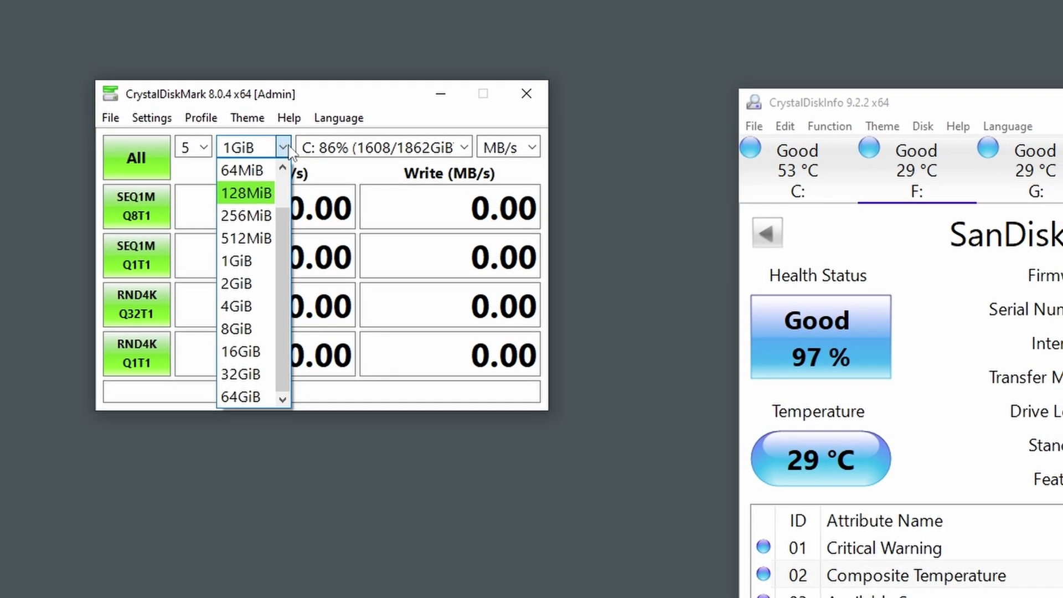
{"action": "left_click", "coordinate": [277, 199]}
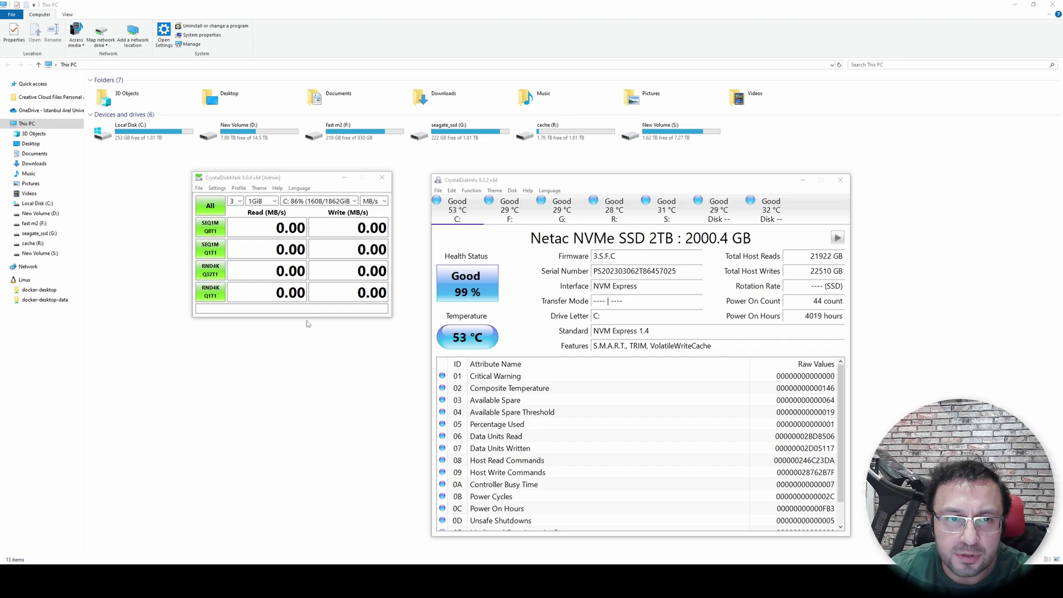
- Start the full benchmark on C: while watching Disk 1 (C:) activity in Task Manager
{"action": "left_click", "coordinate": [216, 207]}
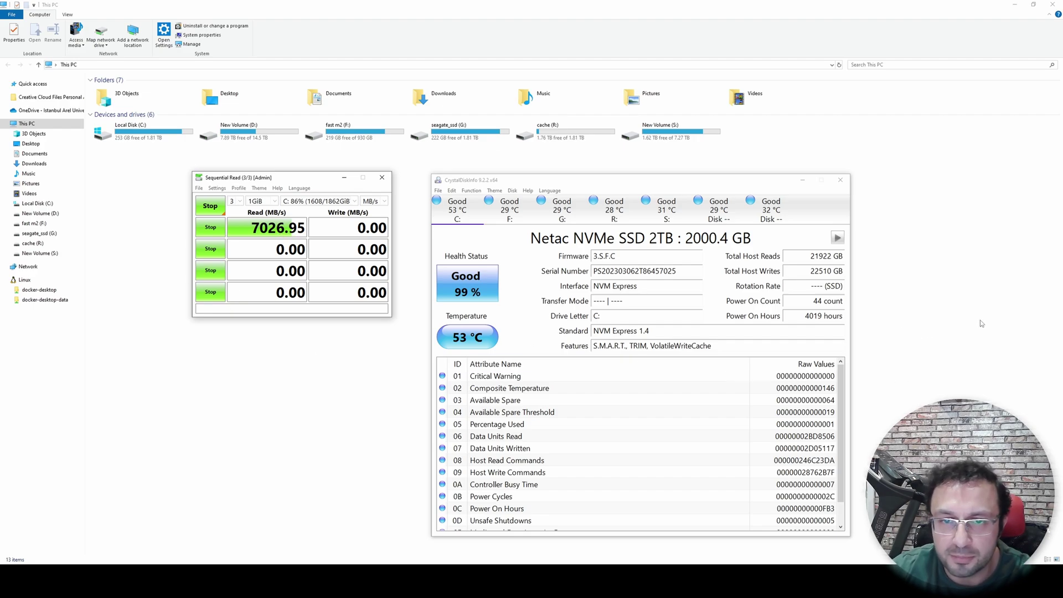
{"action": "right_click", "coordinate": [813, 576]}
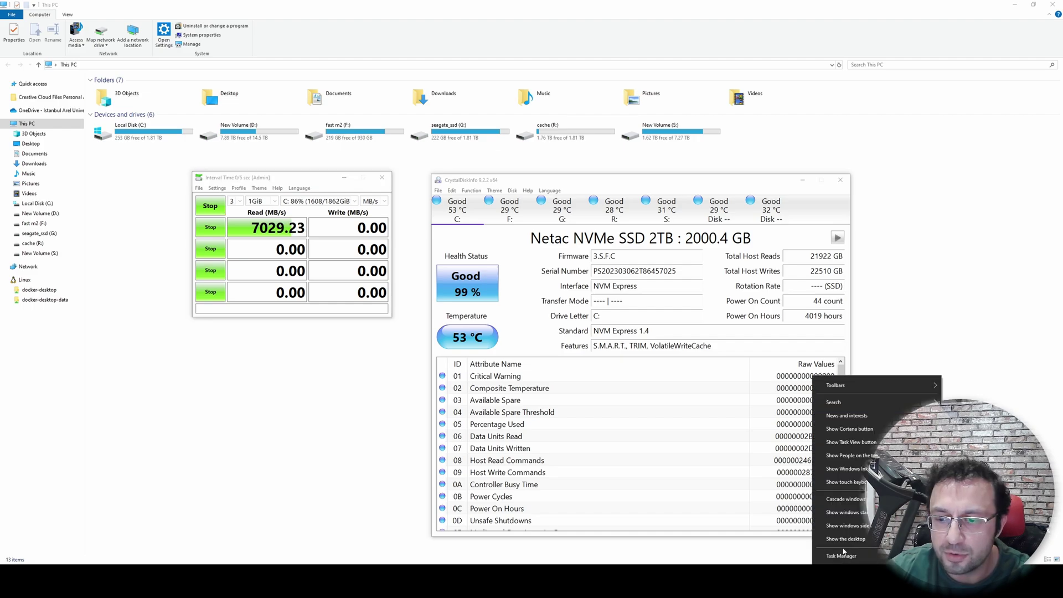
{"action": "left_click", "coordinate": [847, 526]}
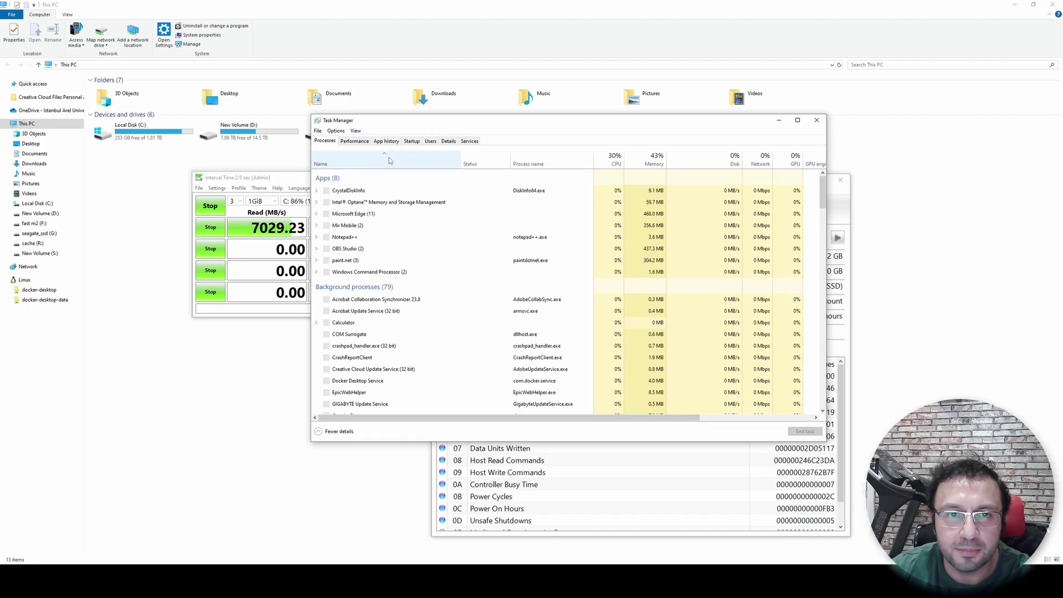
{"action": "left_click", "coordinate": [355, 141]}
{"action": "left_click", "coordinate": [382, 227]}
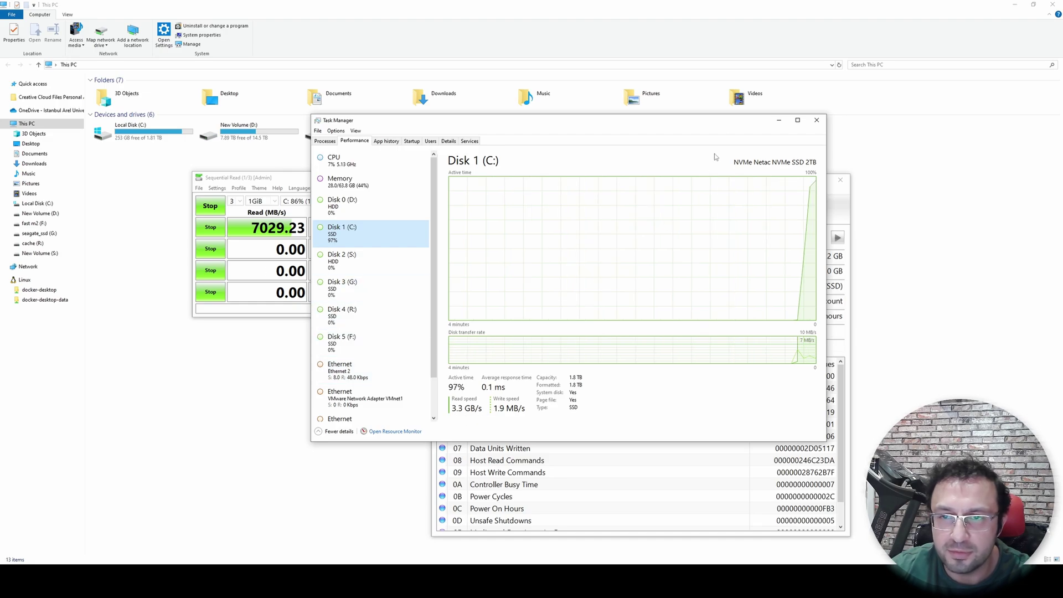
{"action": "left_click", "coordinate": [778, 120]}
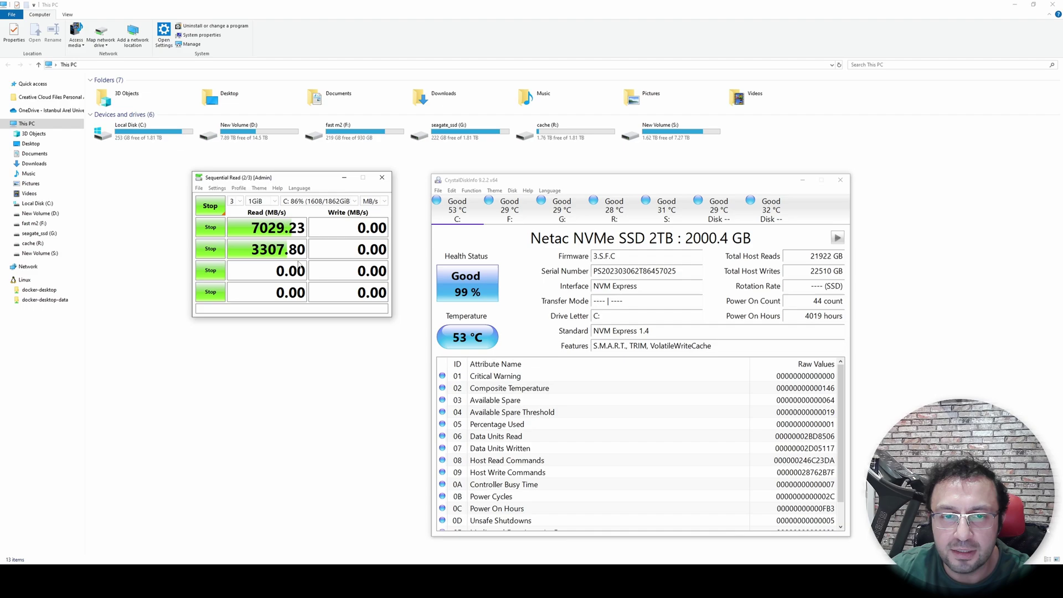
- In CrystalDiskInfo, check the SanDisk F: drive, then return to the Netac C: drive
{"action": "left_click", "coordinate": [458, 209]}
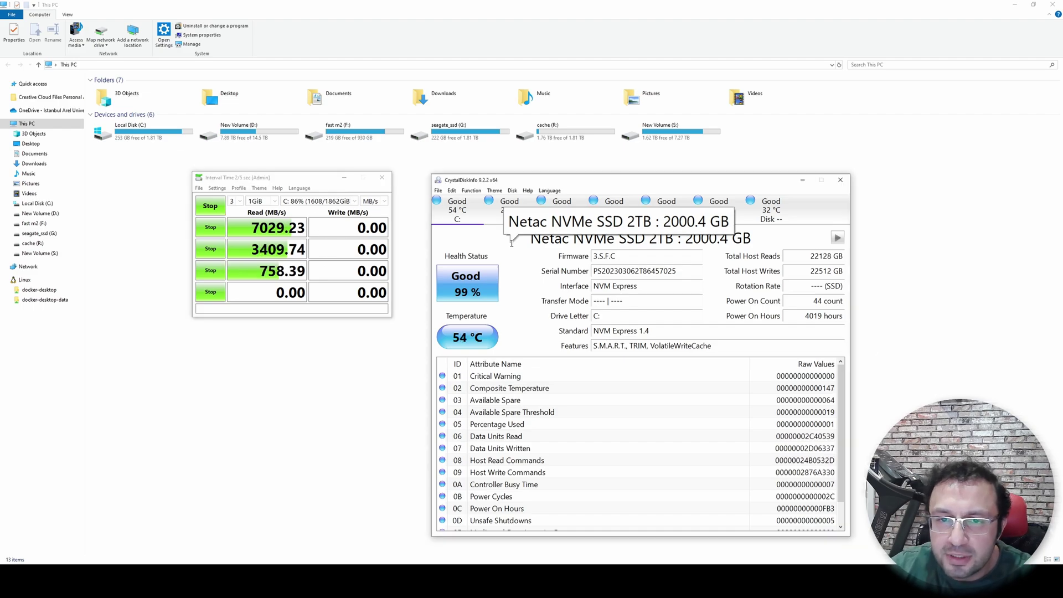
{"action": "left_click", "coordinate": [510, 206]}
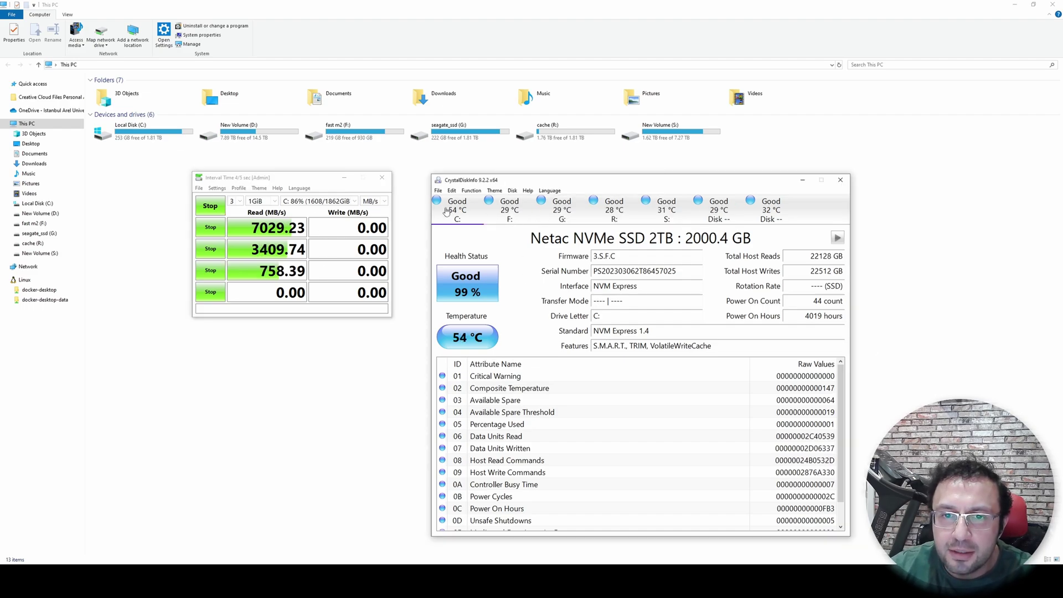
{"action": "left_click", "coordinate": [451, 212]}
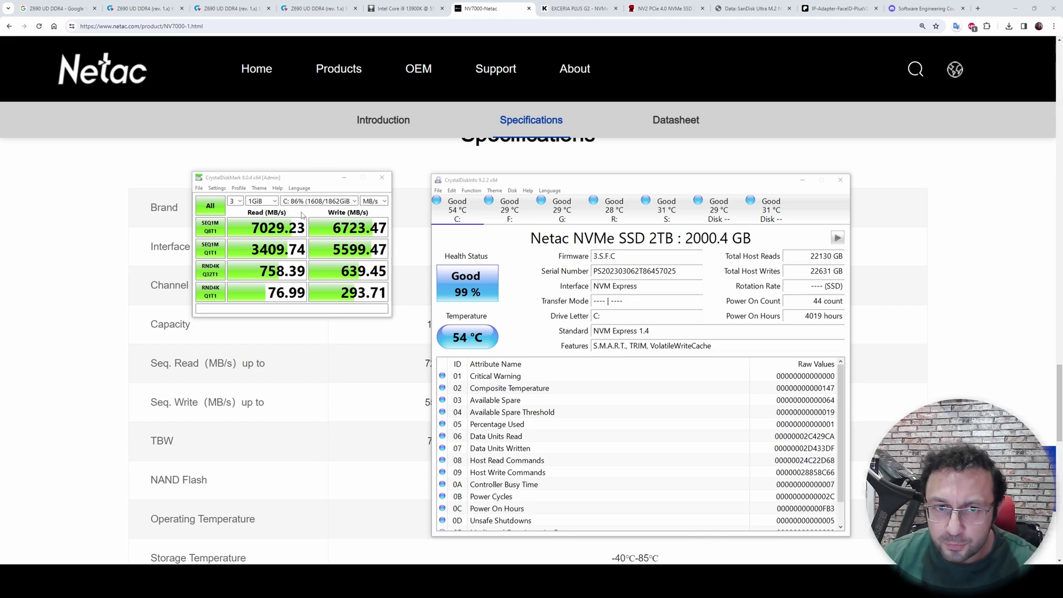
- Minimize the CrystalDiskInfo drive health window
{"action": "left_click", "coordinate": [802, 180]}
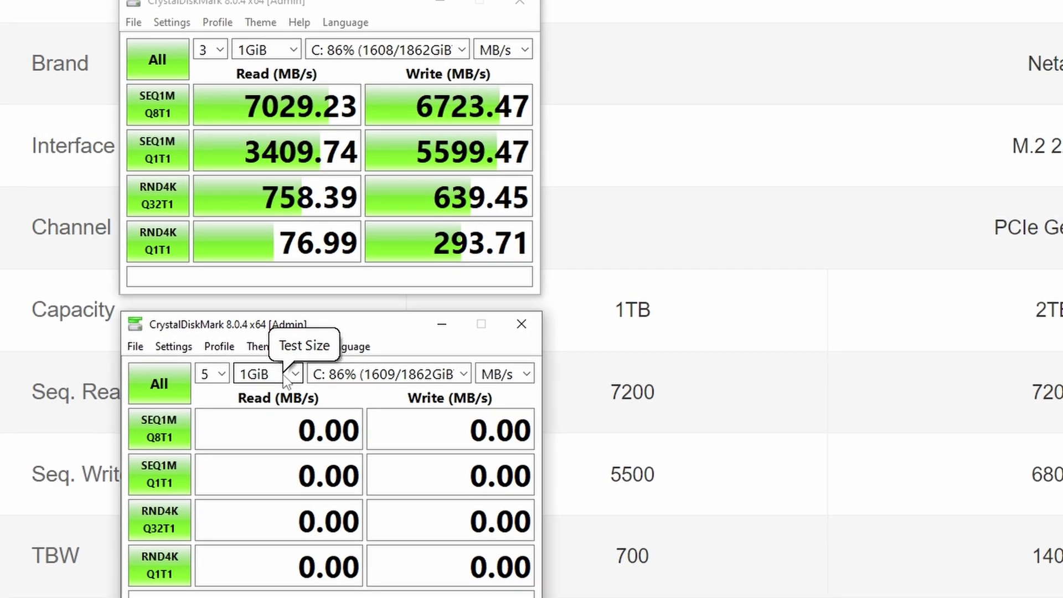
- In the second window, set a 16GiB test size and 3 runs, then run All on C:
{"action": "left_click", "coordinate": [265, 375]}
{"action": "left_click", "coordinate": [256, 572]}
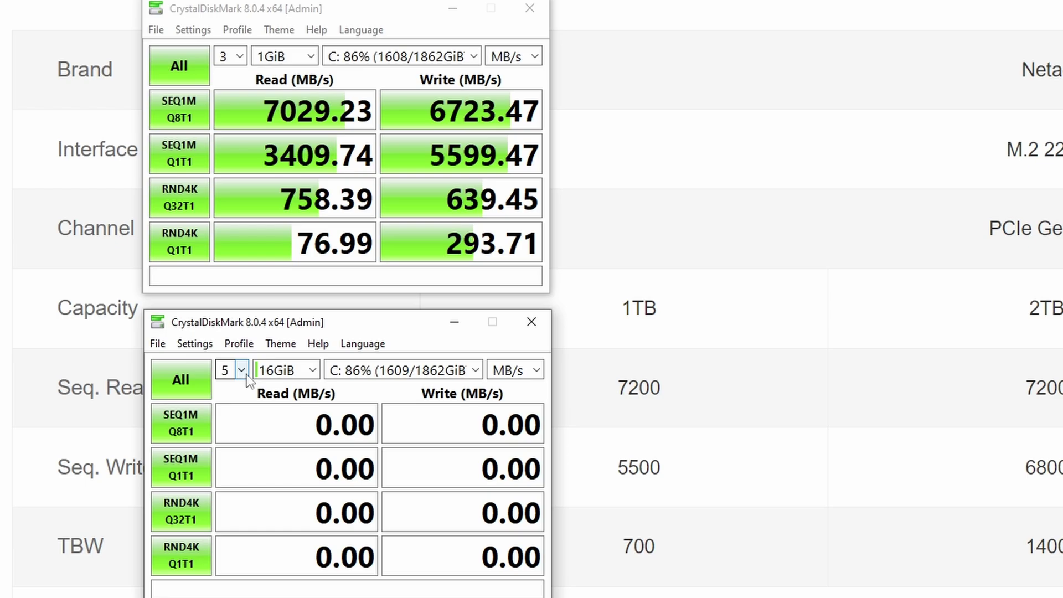
{"action": "left_click", "coordinate": [236, 371]}
{"action": "left_click", "coordinate": [234, 429]}
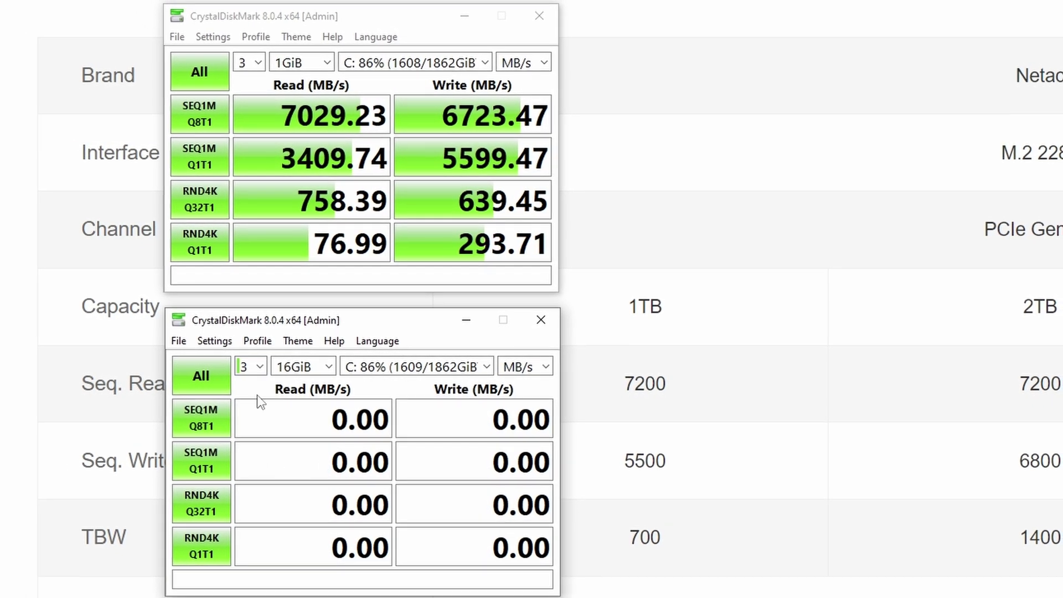
{"action": "left_click", "coordinate": [198, 378]}
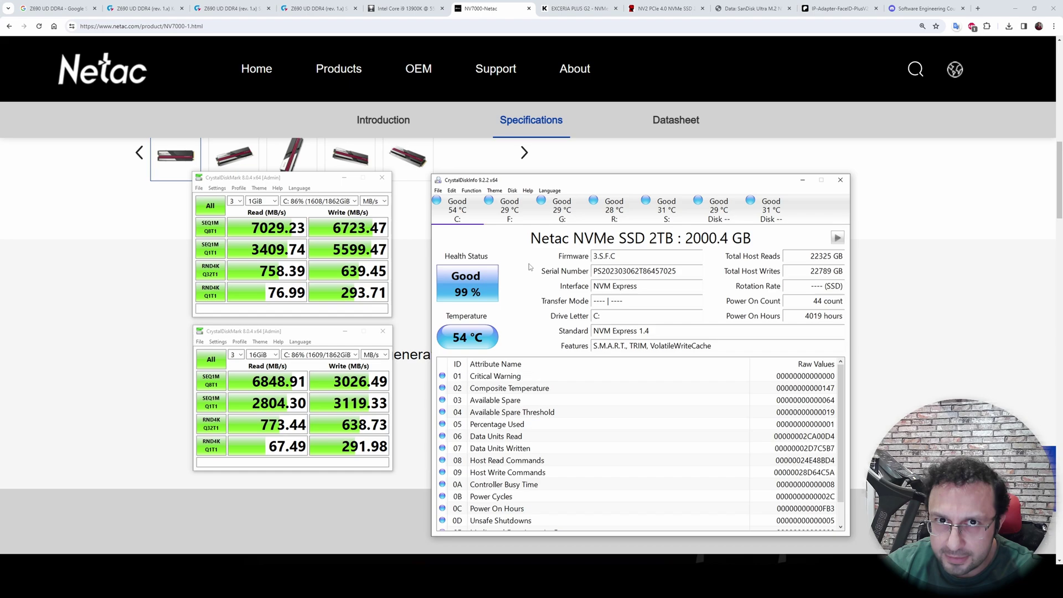
- View the SanDisk F:, Kingston G: and KIOXIA R: details, then minimize CrystalDiskInfo
{"action": "left_click", "coordinate": [510, 213]}
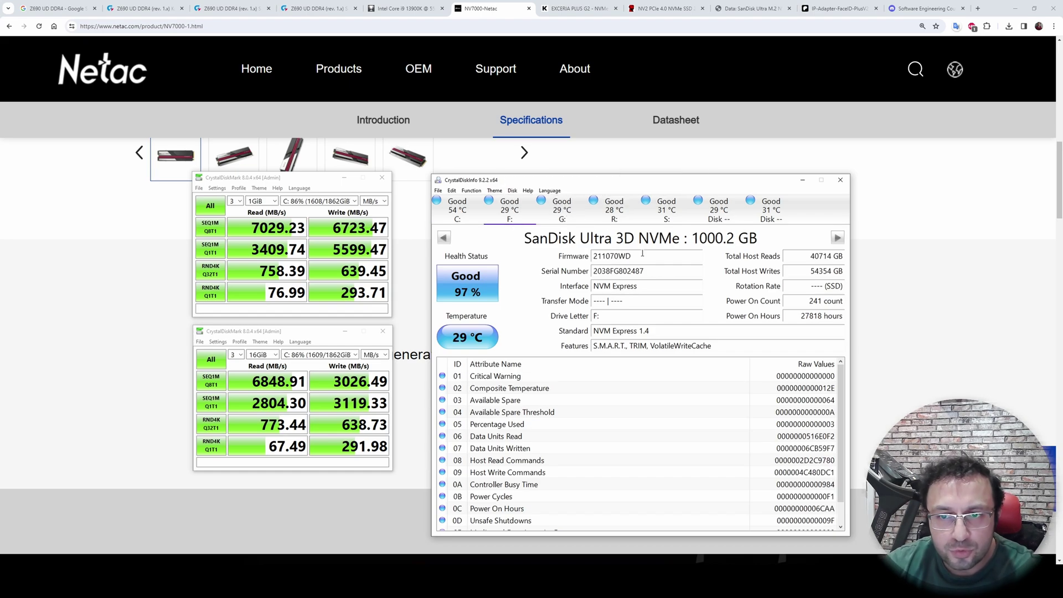
{"action": "left_click", "coordinate": [575, 215]}
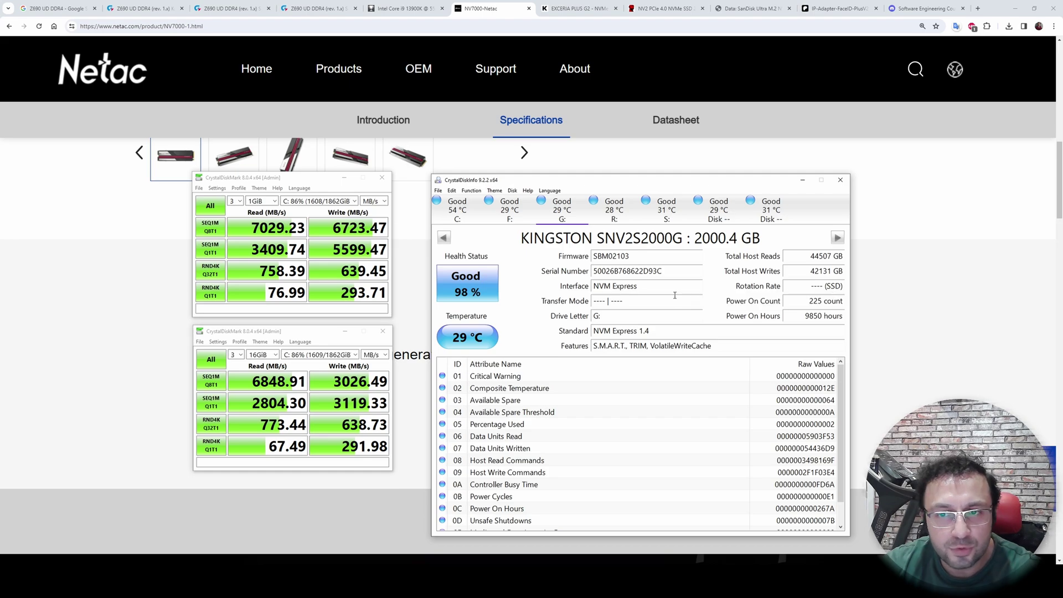
{"action": "left_click", "coordinate": [614, 213]}
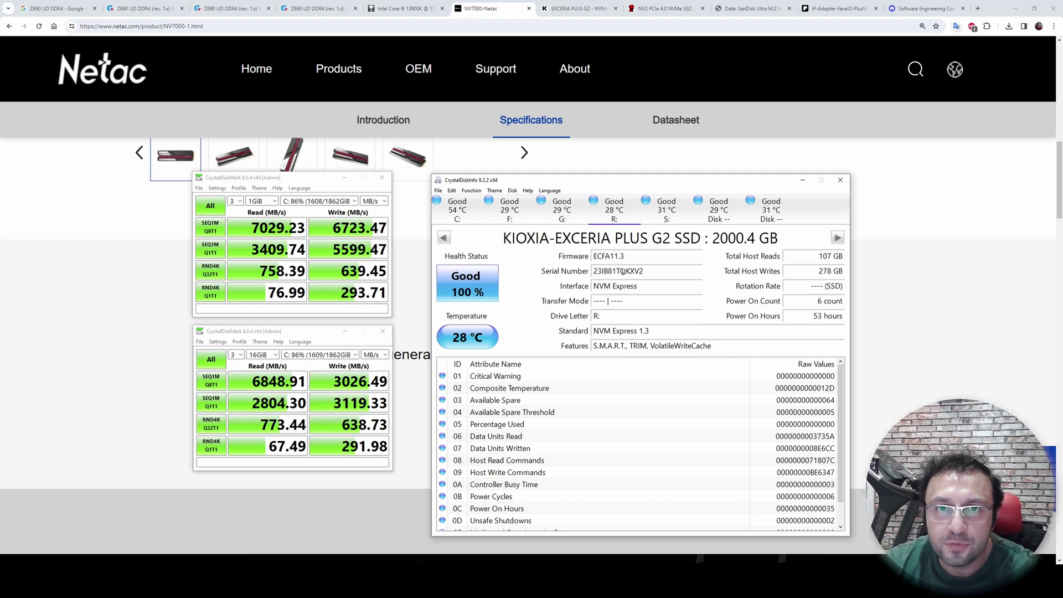
{"action": "left_click", "coordinate": [802, 181]}
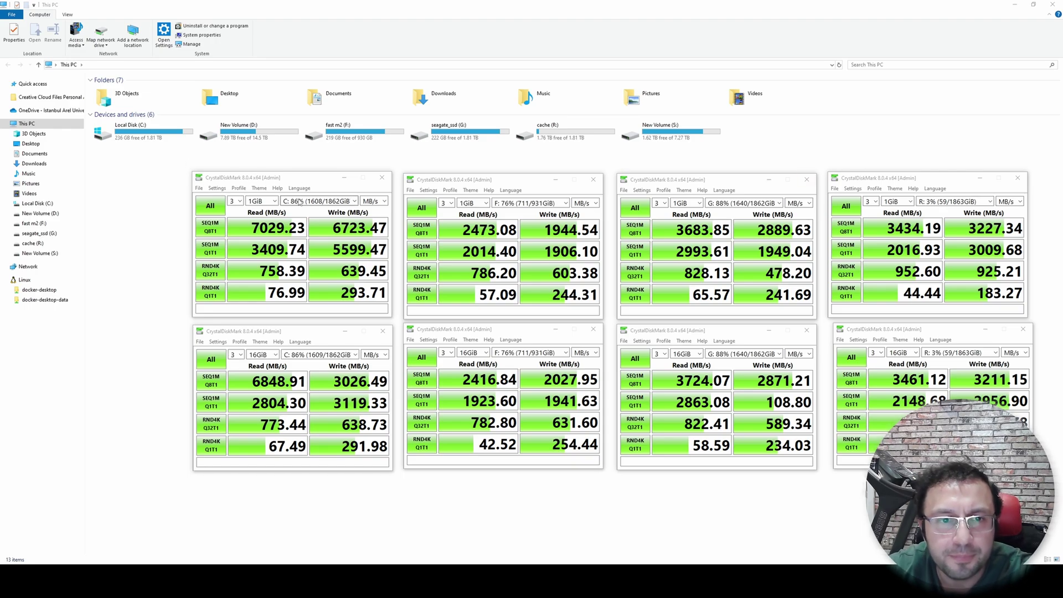
- Compare the C: and F: 1GiB results against the G: and R: drive details, then hide CrystalDiskInfo
{"action": "left_click", "coordinate": [285, 182]}
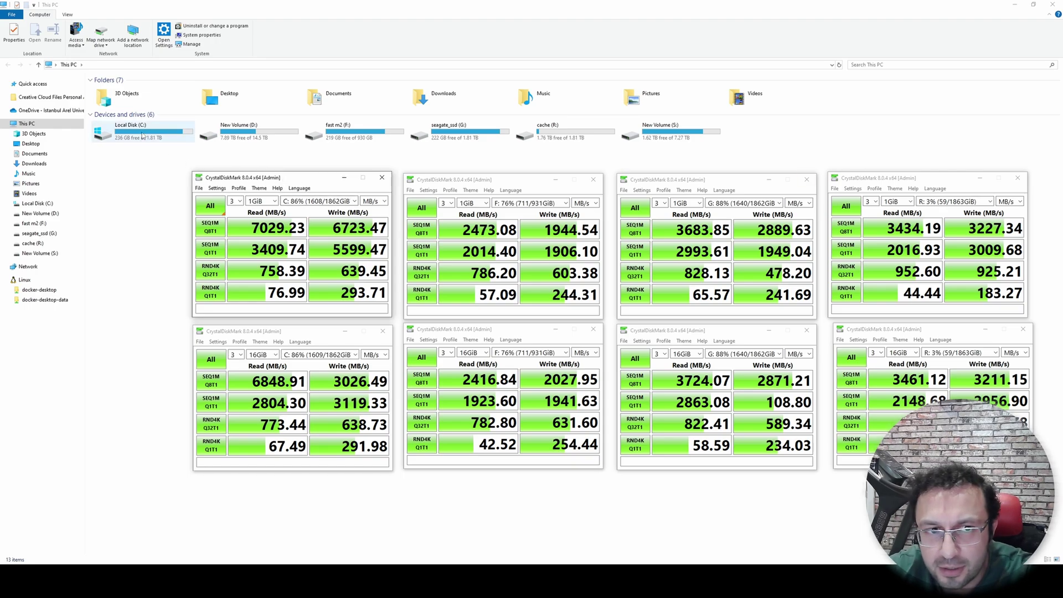
{"action": "left_click", "coordinate": [488, 180]}
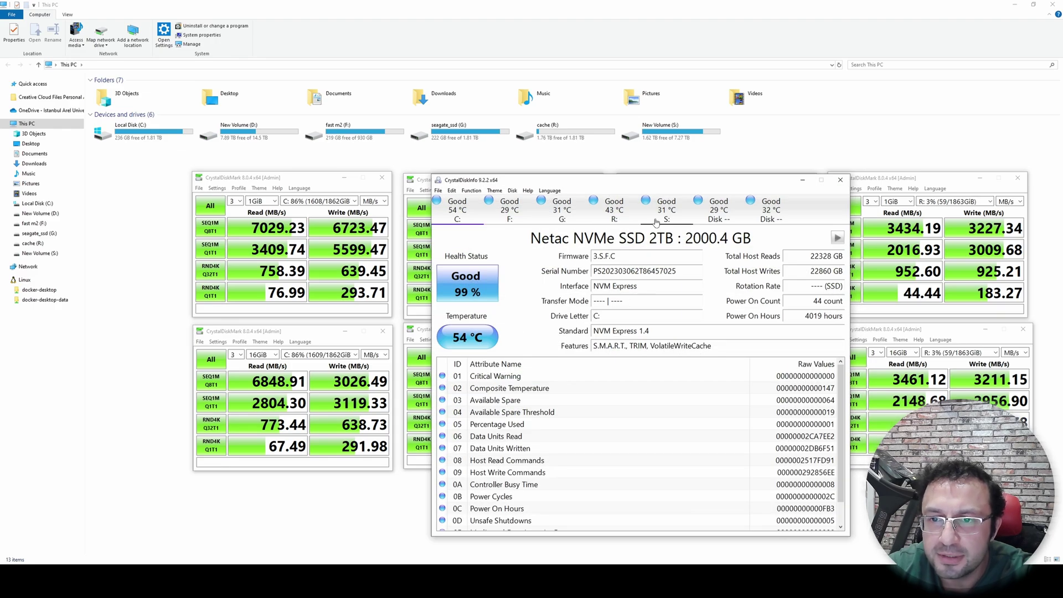
{"action": "left_click_drag", "start_coordinate": [655, 183], "coordinate": [839, 170]}
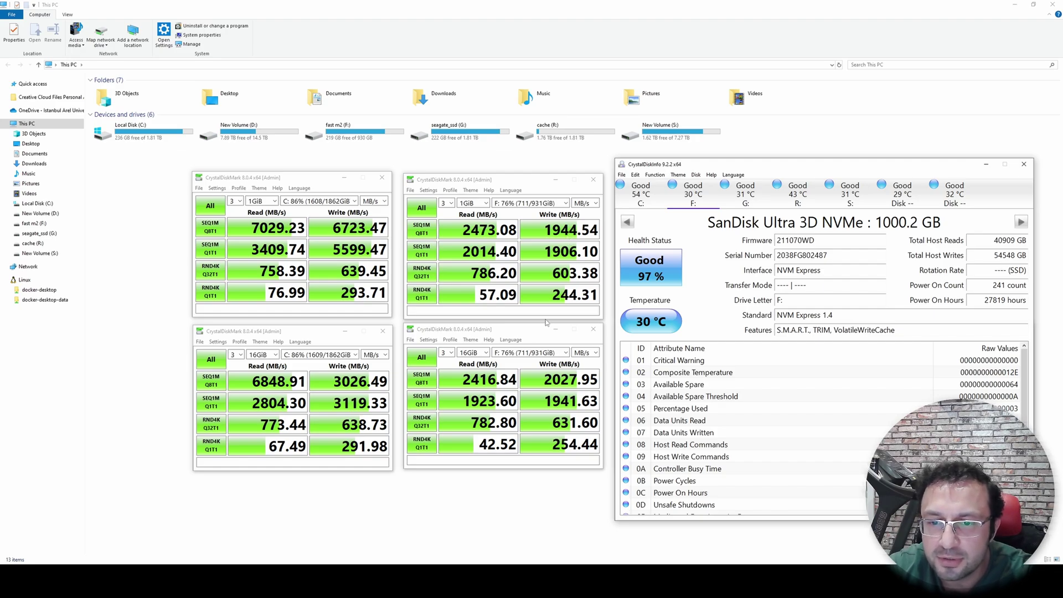
{"action": "left_click_drag", "start_coordinate": [722, 166], "coordinate": [294, 178]}
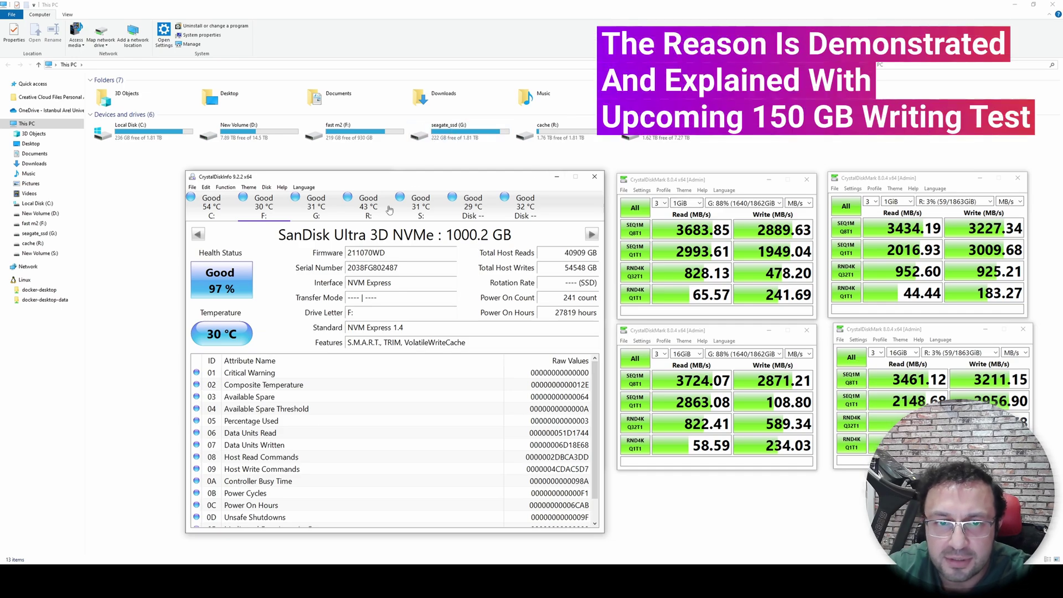
{"action": "left_click", "coordinate": [317, 209]}
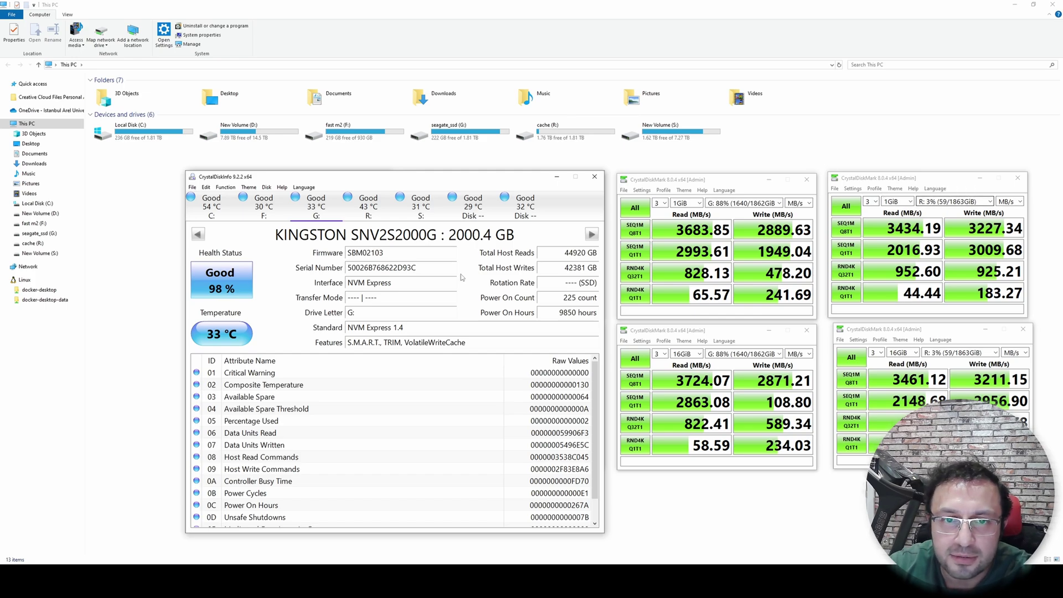
{"action": "left_click", "coordinate": [368, 206]}
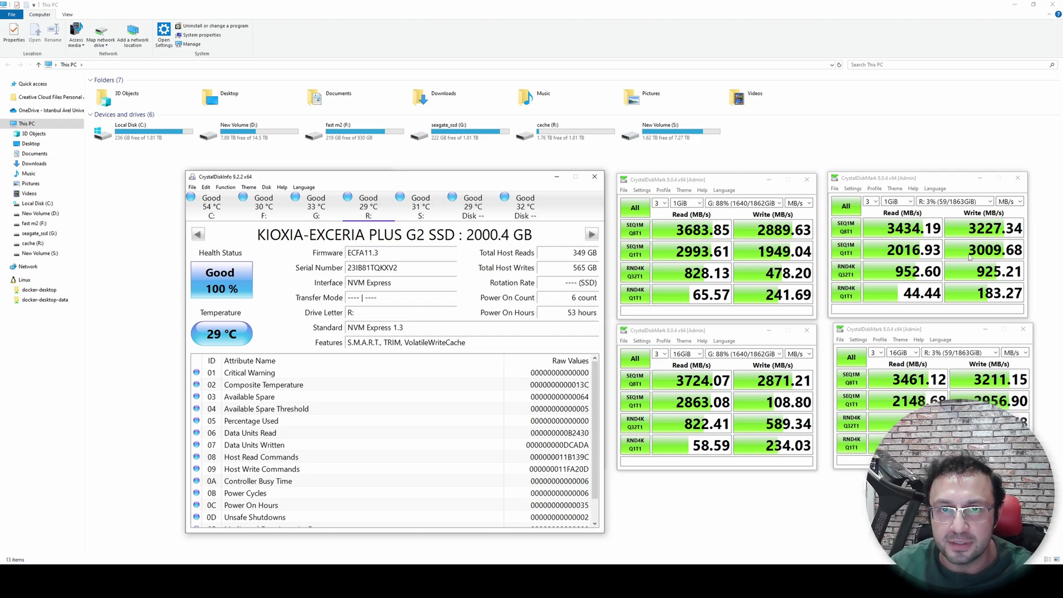
{"action": "left_click", "coordinate": [557, 176]}
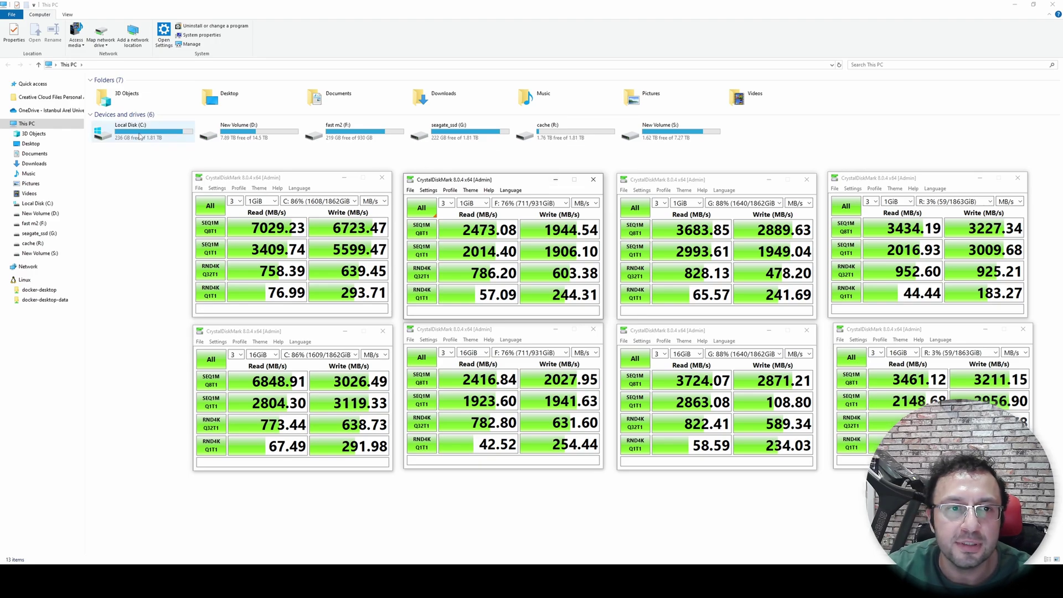
- Create a new folder named temp22 on Local Disk (C:) and open it
{"action": "double_click", "coordinate": [139, 135]}
{"action": "right_click", "coordinate": [397, 301]}
{"action": "mouse_move", "coordinate": [454, 420]}
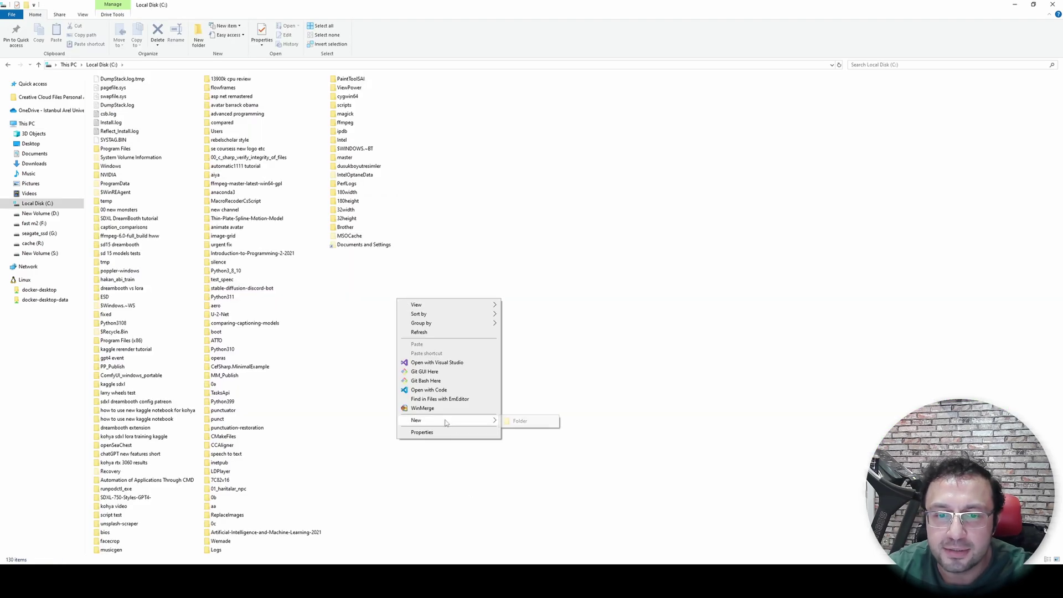
{"action": "left_click", "coordinate": [520, 421]}
{"action": "type", "text": "temp22"}
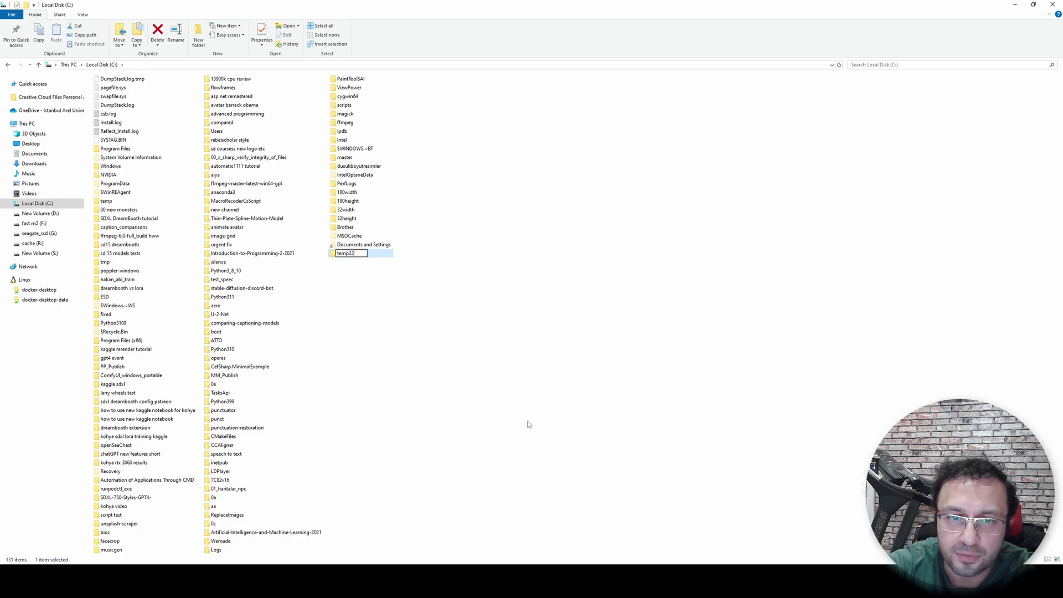
{"action": "key", "text": "Return"}
{"action": "key", "text": "Return"}
- Paste gen_file.py into C:\temp22, run python gen_file.py from a cmd prompt there, and open Task Manager
{"action": "key", "text": "ctrl+v"}
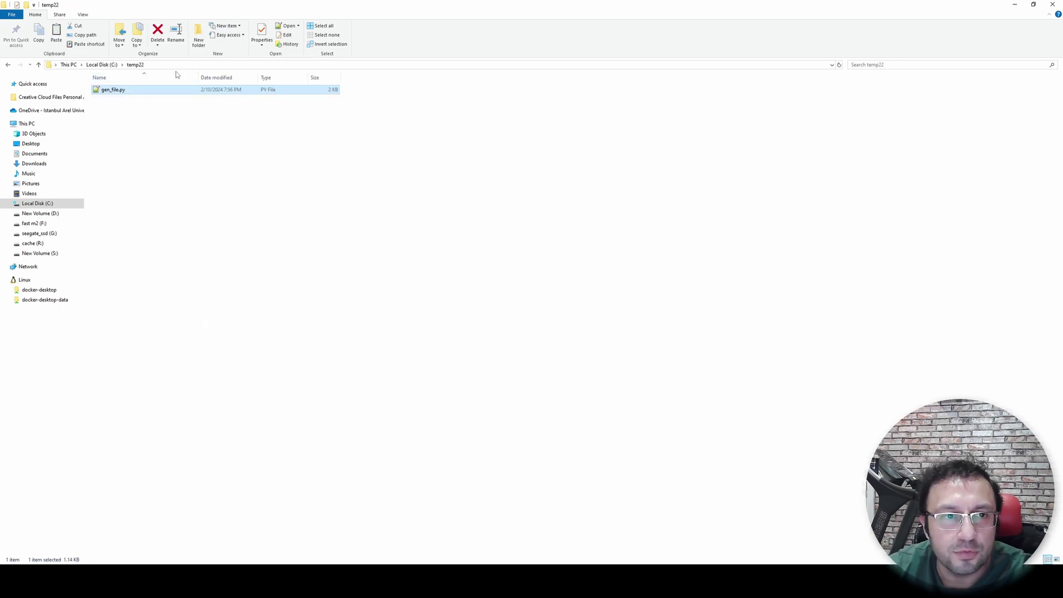
{"action": "left_click", "coordinate": [177, 65]}
{"action": "type", "text": "cmd"}
{"action": "key", "text": "Return"}
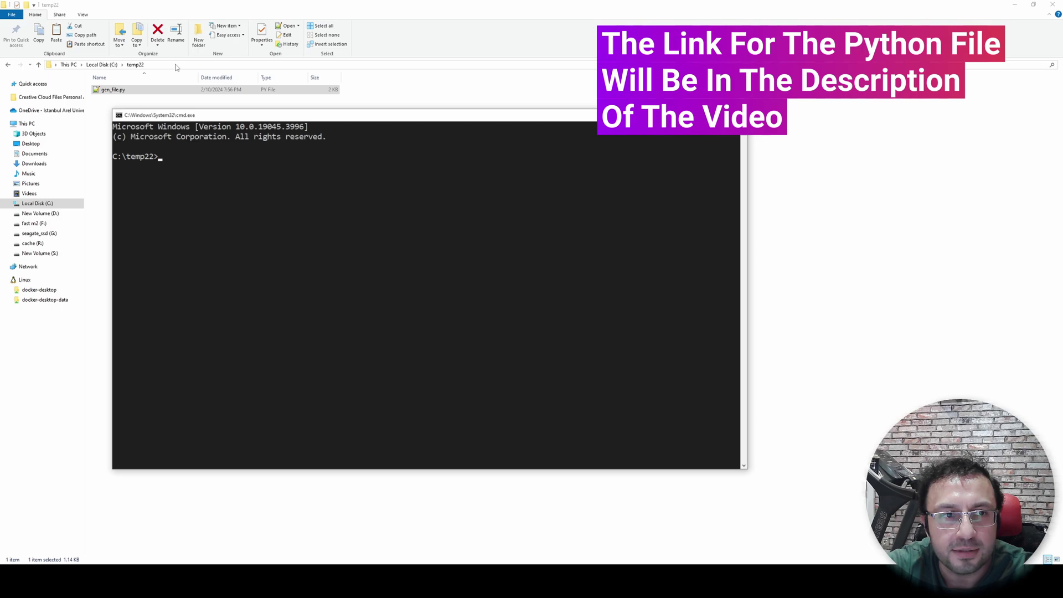
{"action": "type", "text": "python"}
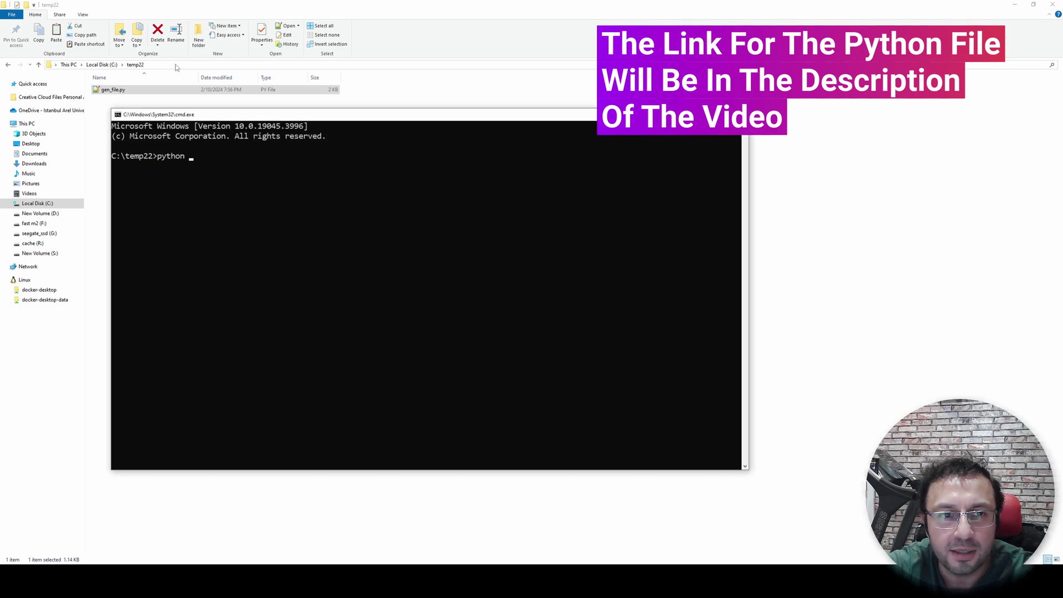
{"action": "type", "text": " gen_file.py"}
{"action": "key", "text": "Return"}
{"action": "key", "text": "ctrl+shift+Escape"}
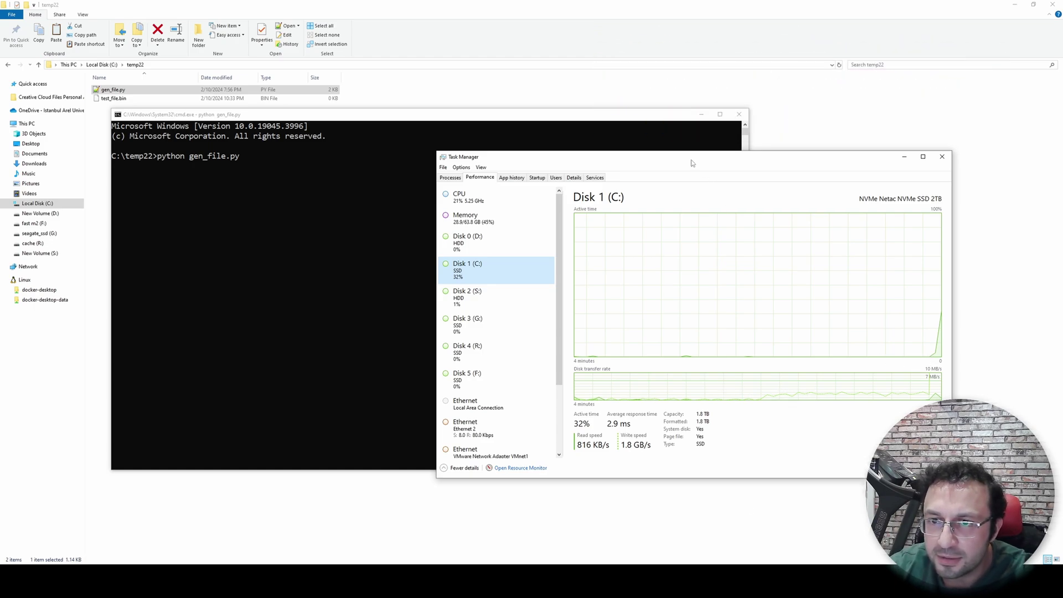
- Place Task Manager and CrystalDiskInfo side by side, with CrystalDiskInfo showing the C: Netac drive's details
{"action": "left_click_drag", "start_coordinate": [664, 157], "coordinate": [562, 154]}
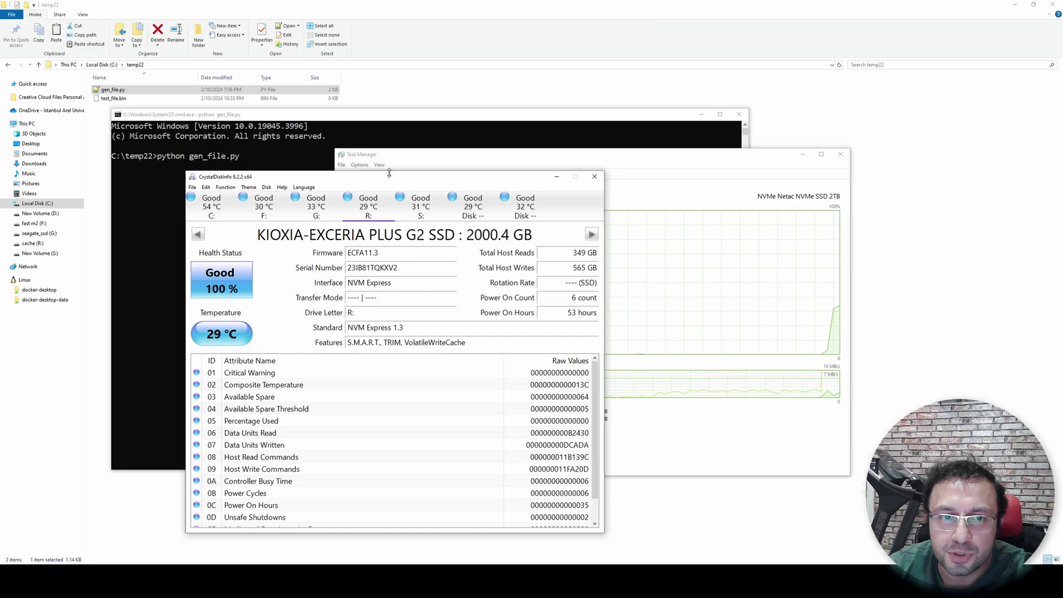
{"action": "left_click_drag", "start_coordinate": [443, 188], "coordinate": [924, 236]}
{"action": "left_click", "coordinate": [700, 263]}
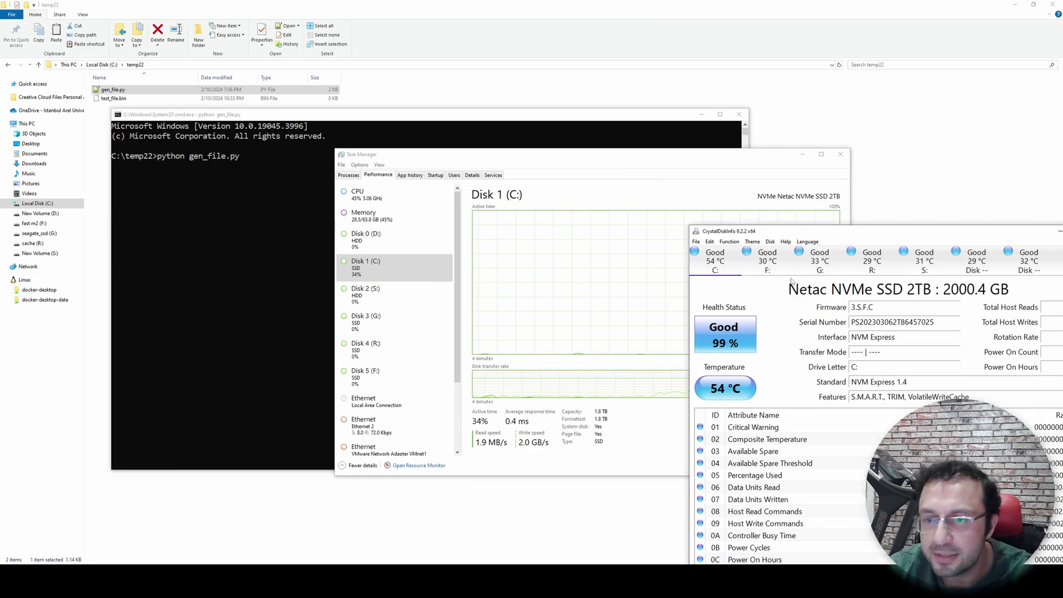
{"action": "left_click_drag", "start_coordinate": [850, 232], "coordinate": [835, 123]}
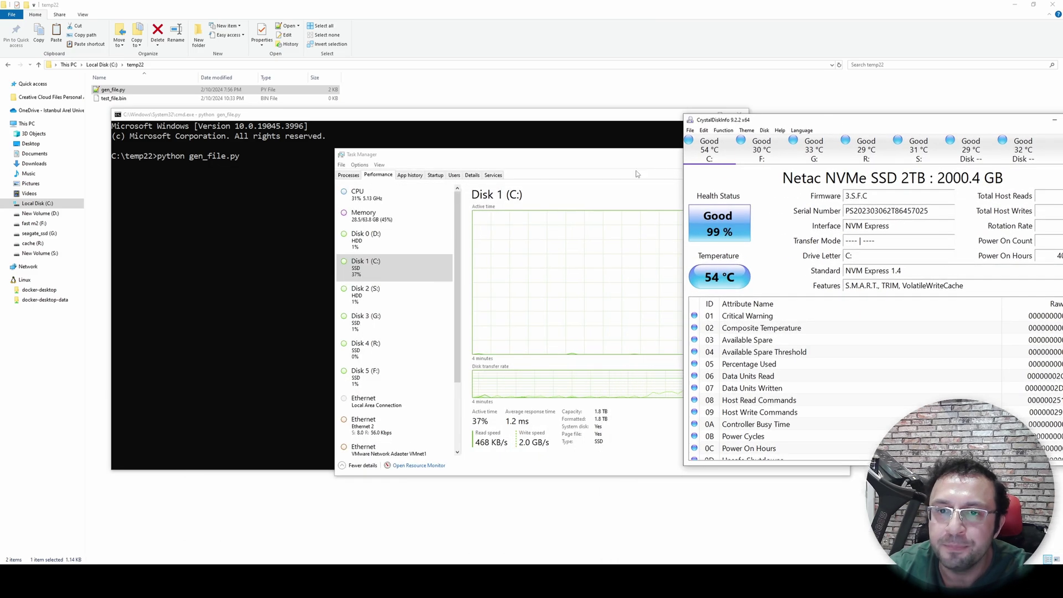
{"action": "left_click_drag", "start_coordinate": [600, 158], "coordinate": [413, 214]}
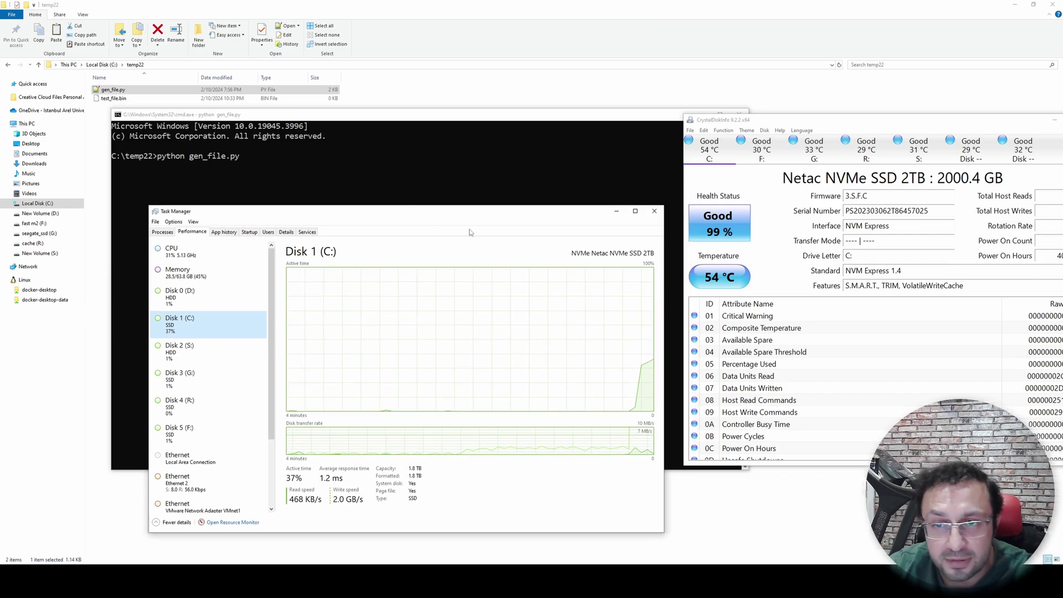
{"action": "left_click", "coordinate": [715, 151]}
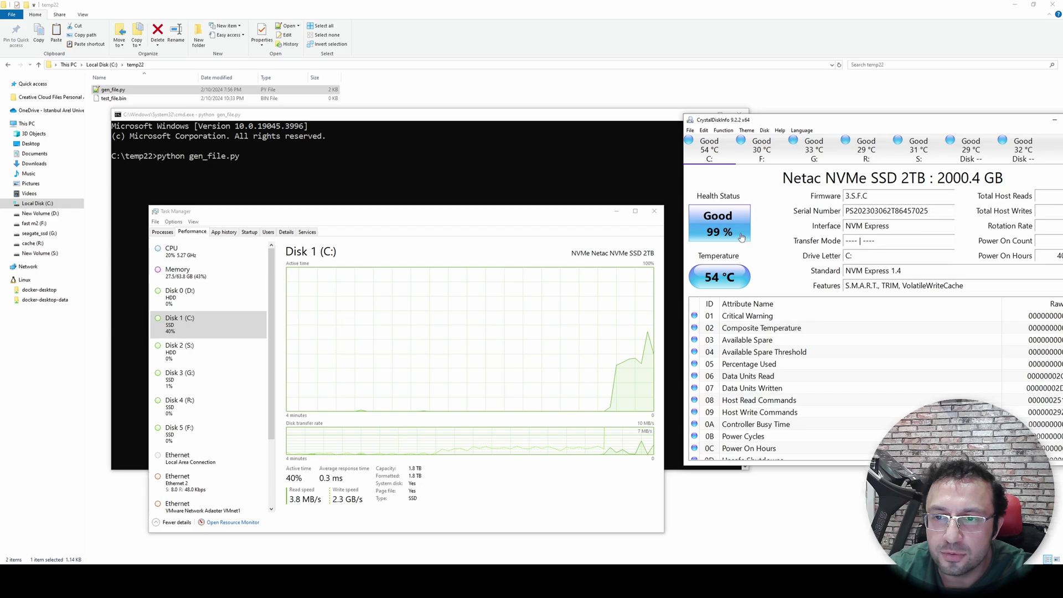
{"action": "left_click", "coordinate": [761, 145]}
{"action": "left_click", "coordinate": [709, 145]}
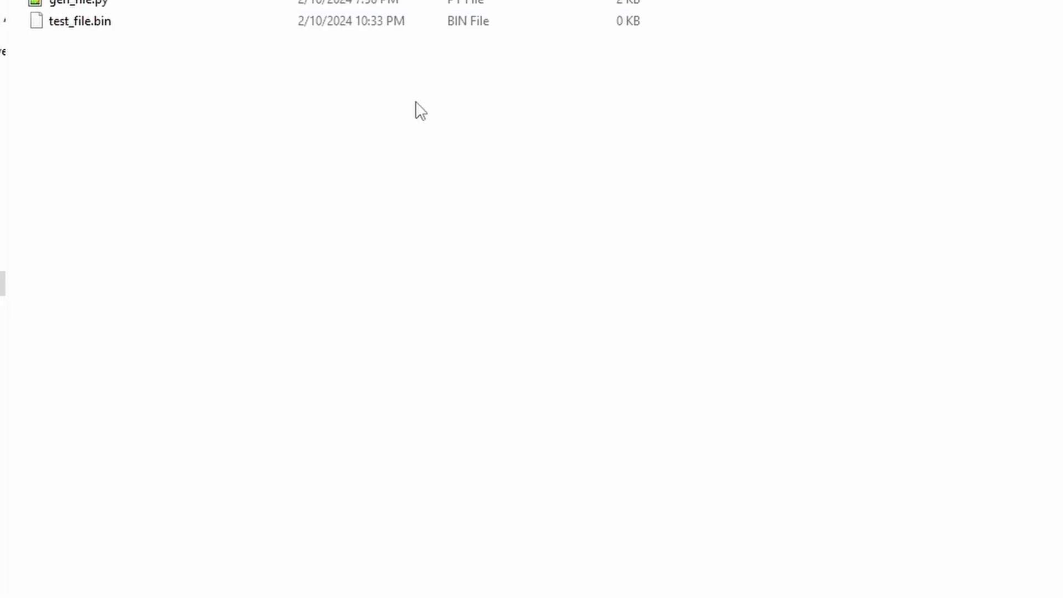
{"action": "right_click", "coordinate": [355, 27]}
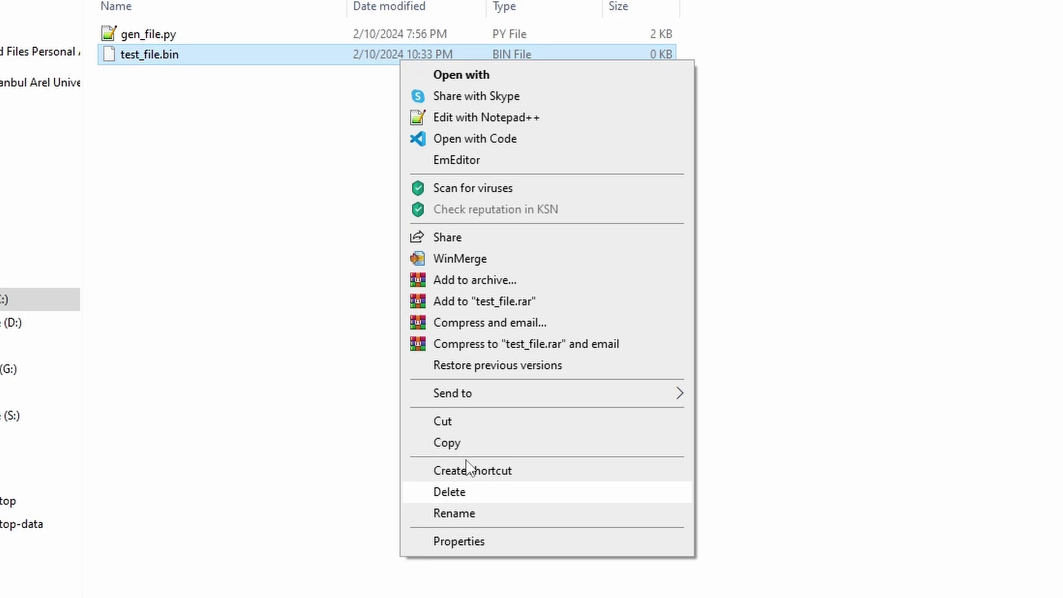
{"action": "left_click", "coordinate": [498, 541]}
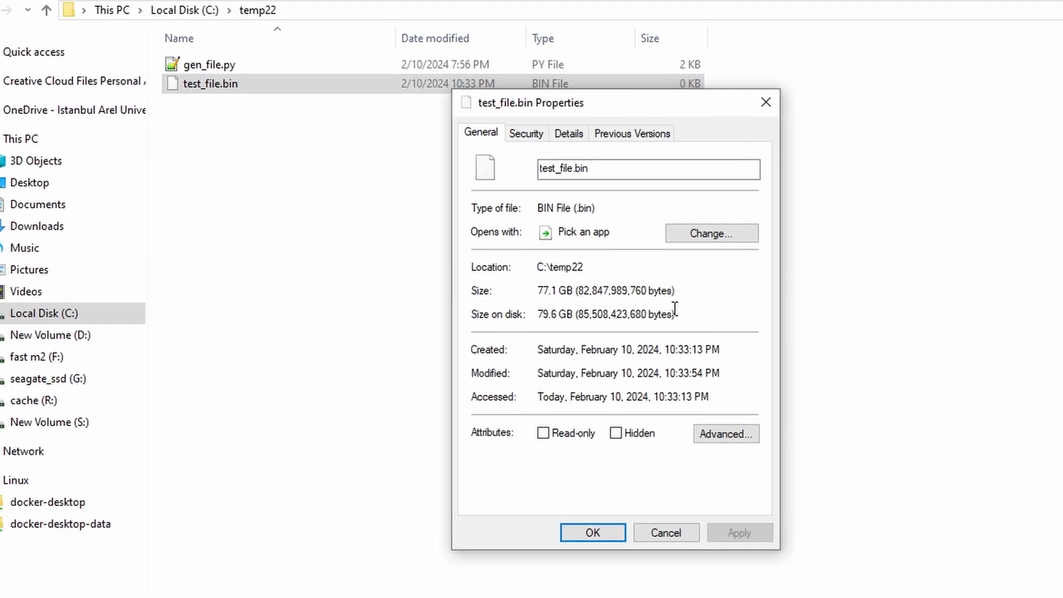
{"action": "left_click_drag", "start_coordinate": [675, 312], "coordinate": [538, 314]}
{"action": "left_click", "coordinate": [765, 102]}
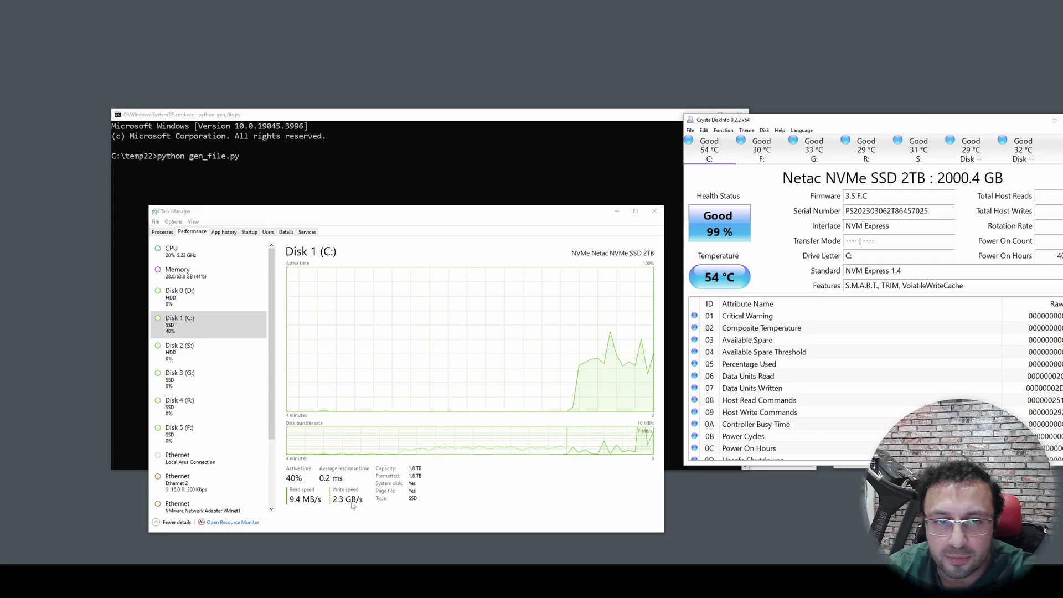
- Check the F: SanDisk and C: Netac details, then enlarge the finished script's 1.64 GB/s result
{"action": "left_click", "coordinate": [739, 151]}
{"action": "left_click", "coordinate": [726, 154]}
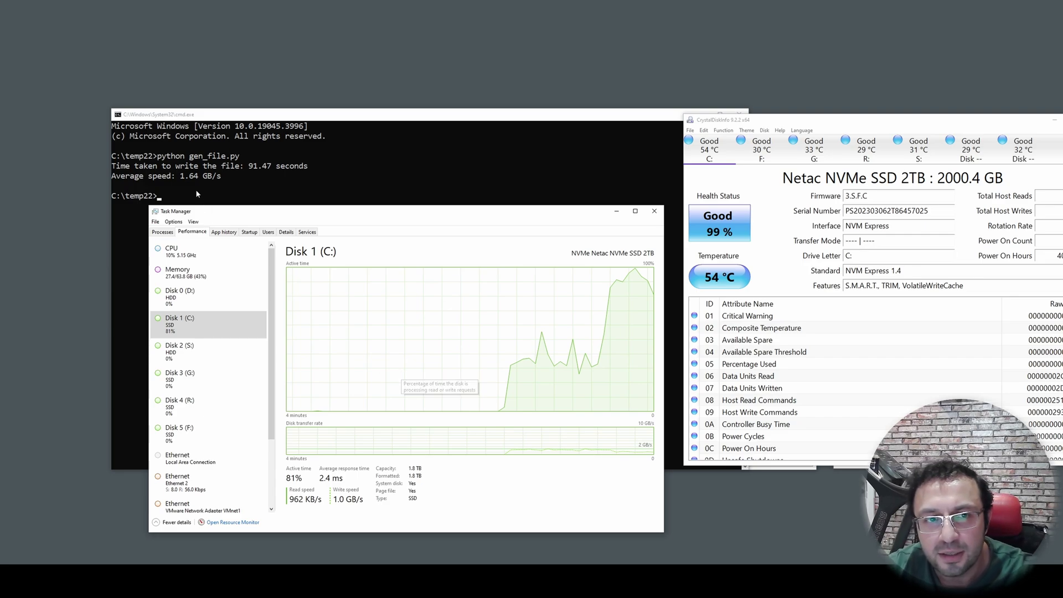
{"action": "left_click", "coordinate": [239, 169]}
{"action": "scroll", "coordinate": [246, 222], "scroll_direction": "up", "scroll_amount": 5, "text": "ctrl"}
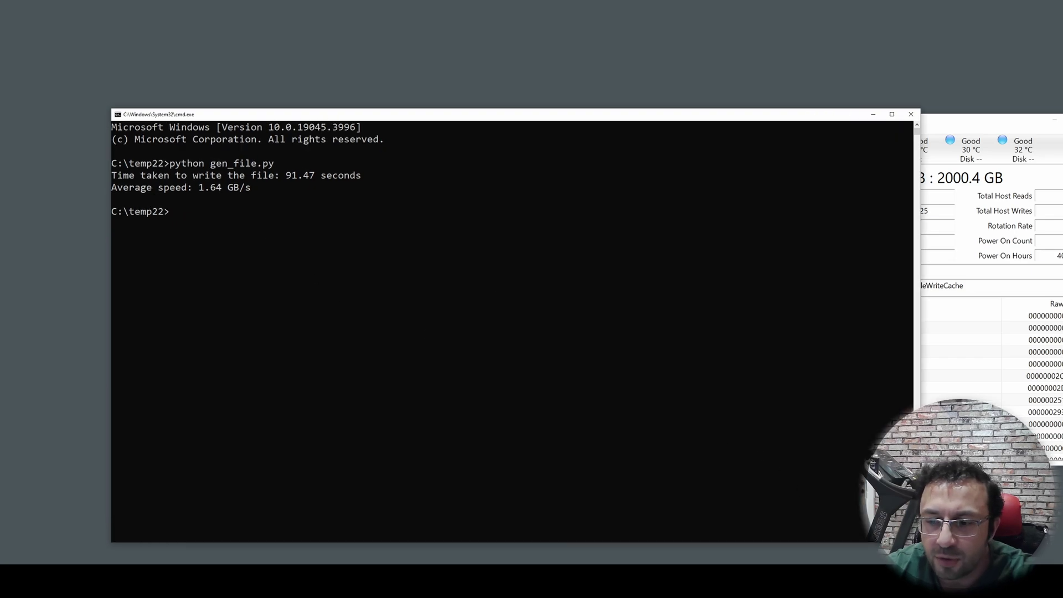
- Maximize Task Manager's Disk 1 (C:) view and select a band of the lower transfer-rate graph
{"action": "key", "text": "alt+Tab"}
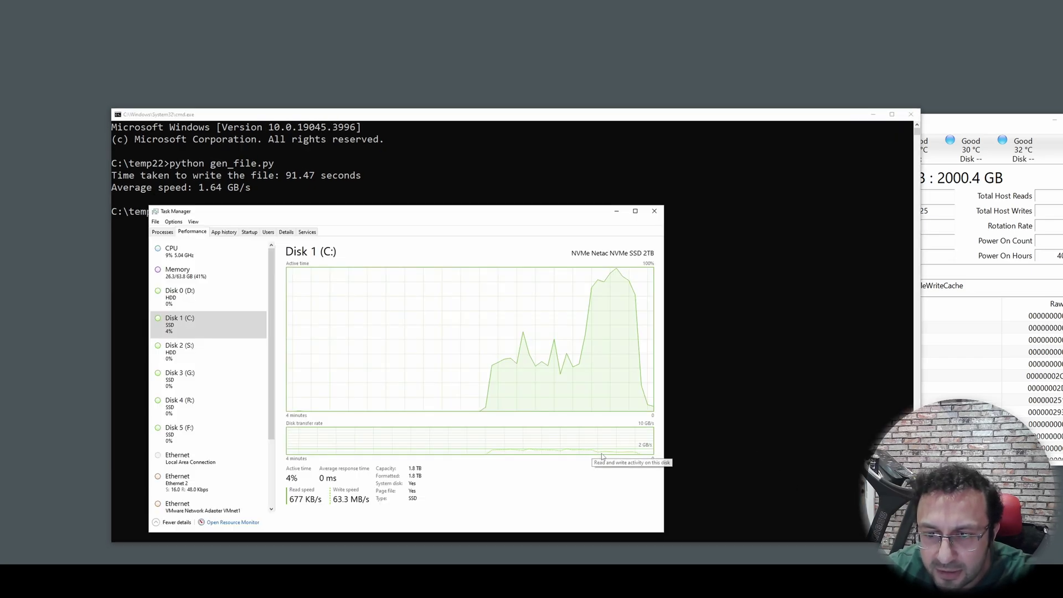
{"action": "key", "text": "super+Up"}
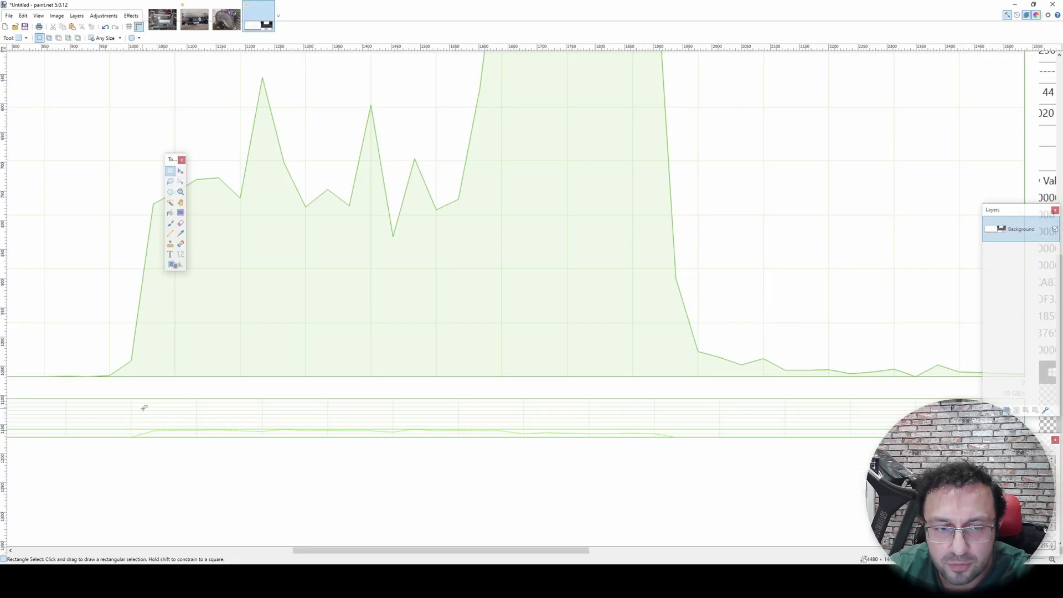
{"action": "mouse_move", "coordinate": [142, 408]}
{"action": "left_mouse_down"}
{"action": "mouse_move", "coordinate": [175, 427]}
{"action": "mouse_move", "coordinate": [498, 427]}
{"action": "mouse_move", "coordinate": [502, 443]}
{"action": "left_mouse_up"}
- Redraw the rectangle selection over the lower transfer-rate graph strip until it covers the wanted area
{"action": "left_click", "coordinate": [161, 446]}
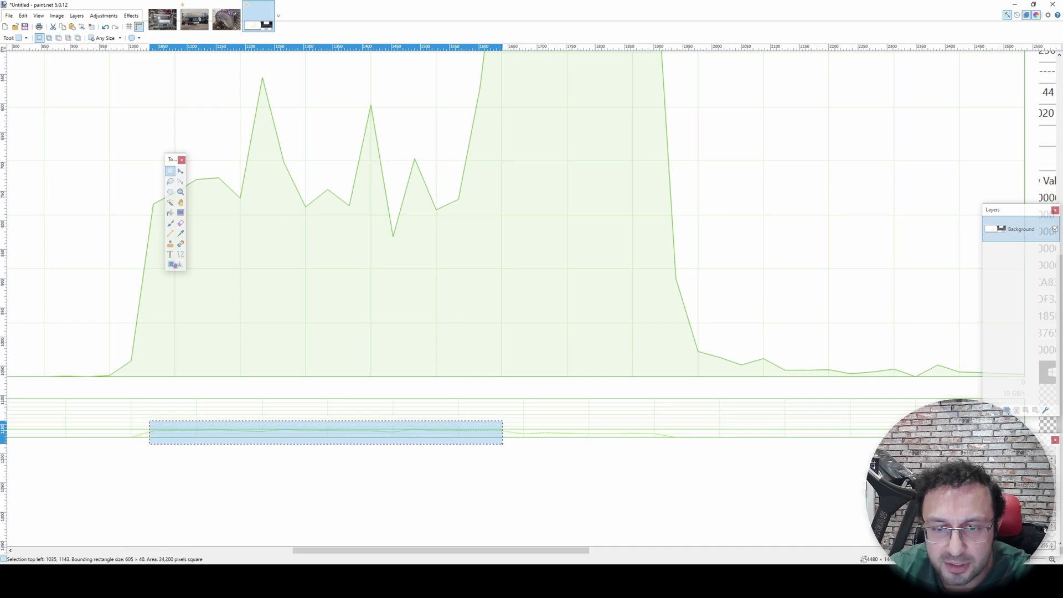
{"action": "left_click", "coordinate": [519, 443]}
{"action": "left_click_drag", "start_coordinate": [522, 408], "coordinate": [649, 463]}
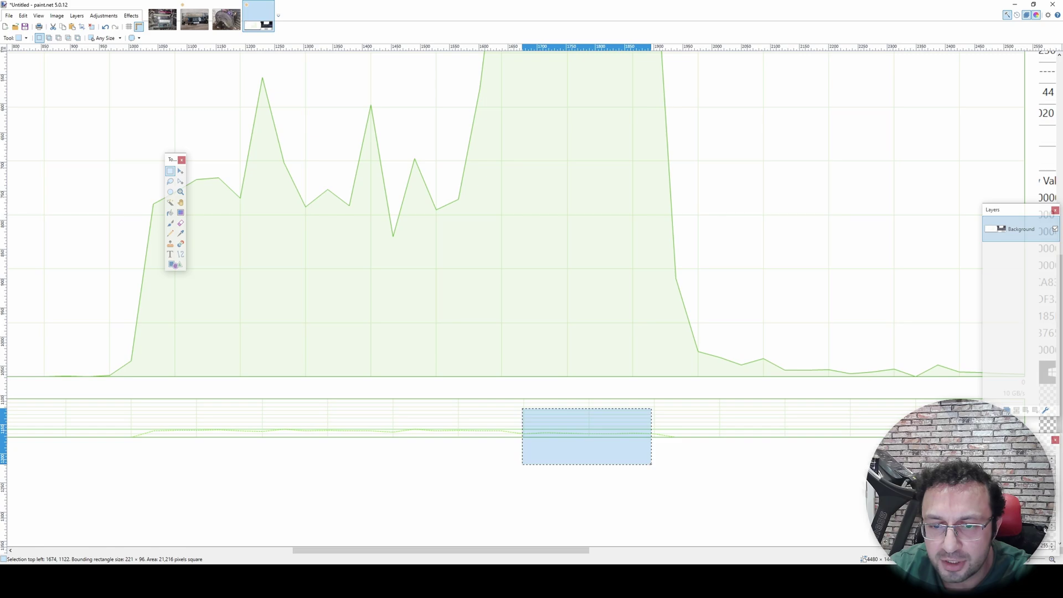
{"action": "left_click", "coordinate": [510, 420]}
{"action": "left_click_drag", "start_coordinate": [507, 419], "coordinate": [672, 450]}
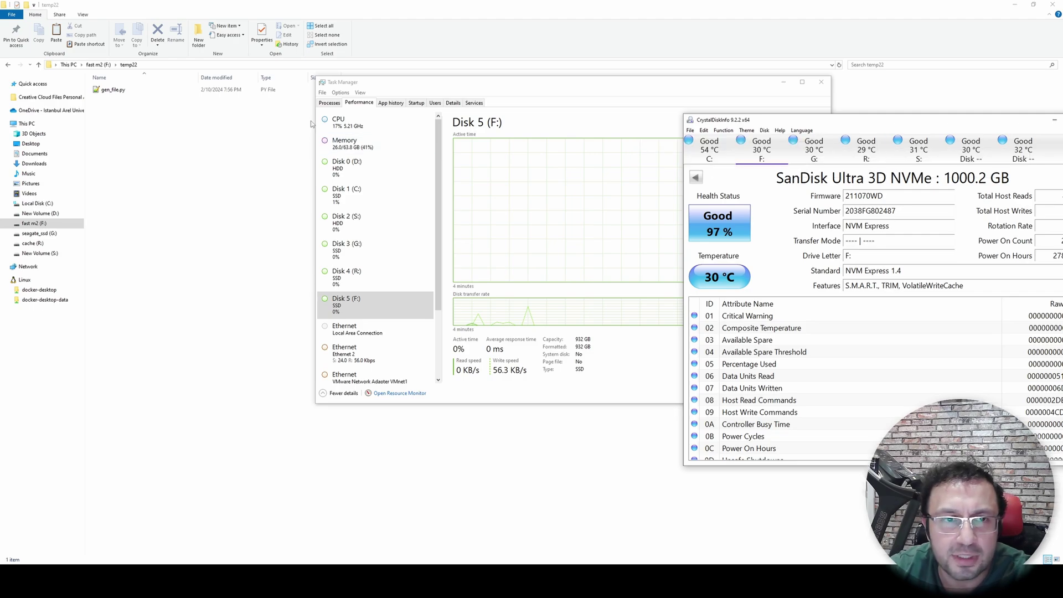
- Open a cmd prompt at F:\temp22, run python gen_file.py, and bring up Task Manager
{"action": "left_click", "coordinate": [167, 65]}
{"action": "type", "text": "cmd"}
{"action": "key", "text": "Return"}
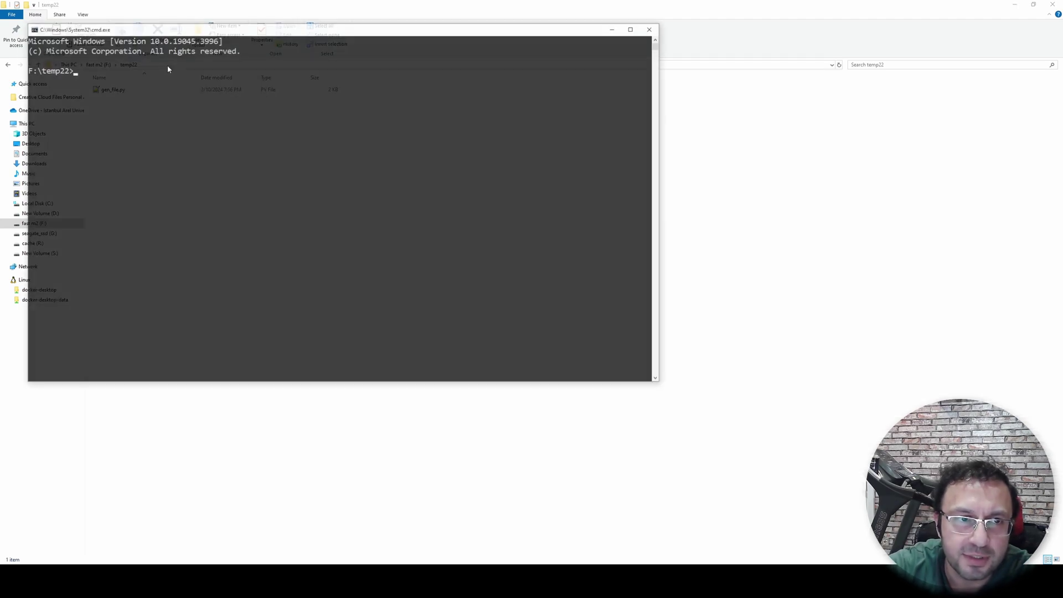
{"action": "type", "text": "python gen_file.py"}
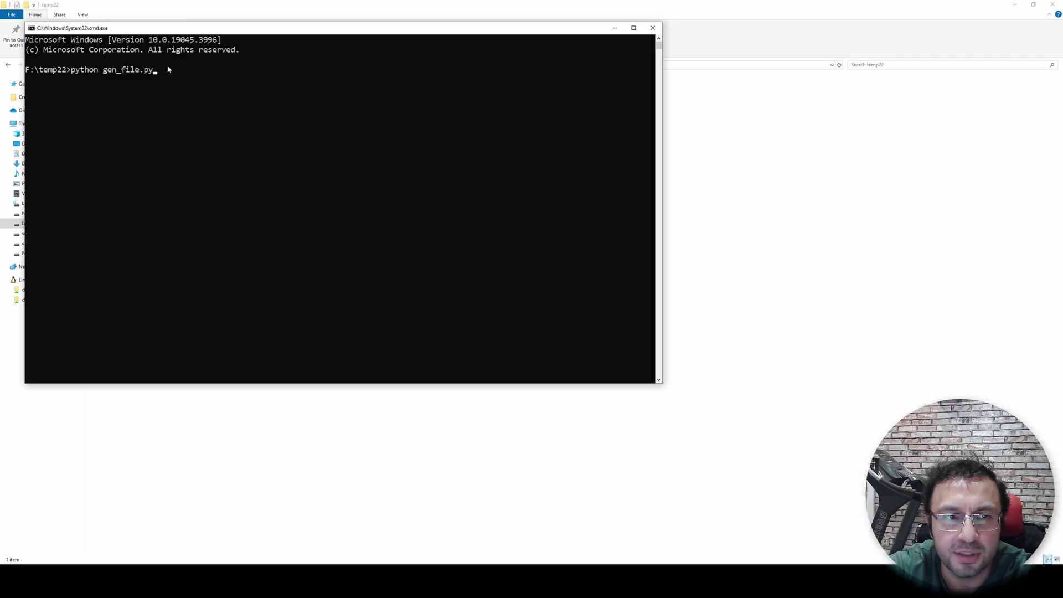
{"action": "key", "text": "Return"}
{"action": "key", "text": "ctrl+shift+Escape"}
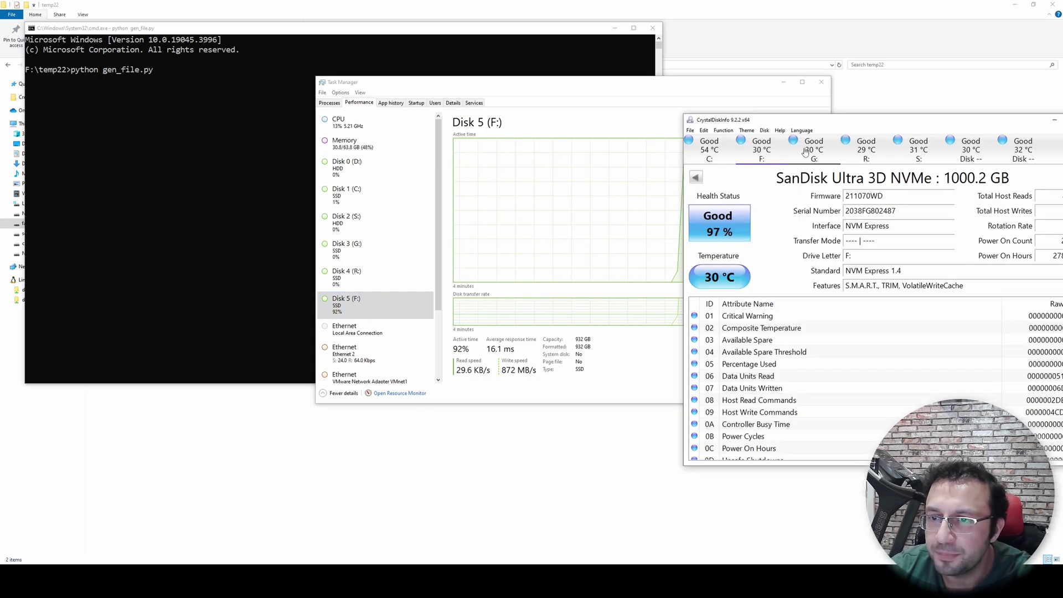
- Show the F: SanDisk health and follow Disk 5 (F:) until the write finishes, then return to cmd
{"action": "left_click", "coordinate": [814, 152]}
{"action": "left_click", "coordinate": [766, 153]}
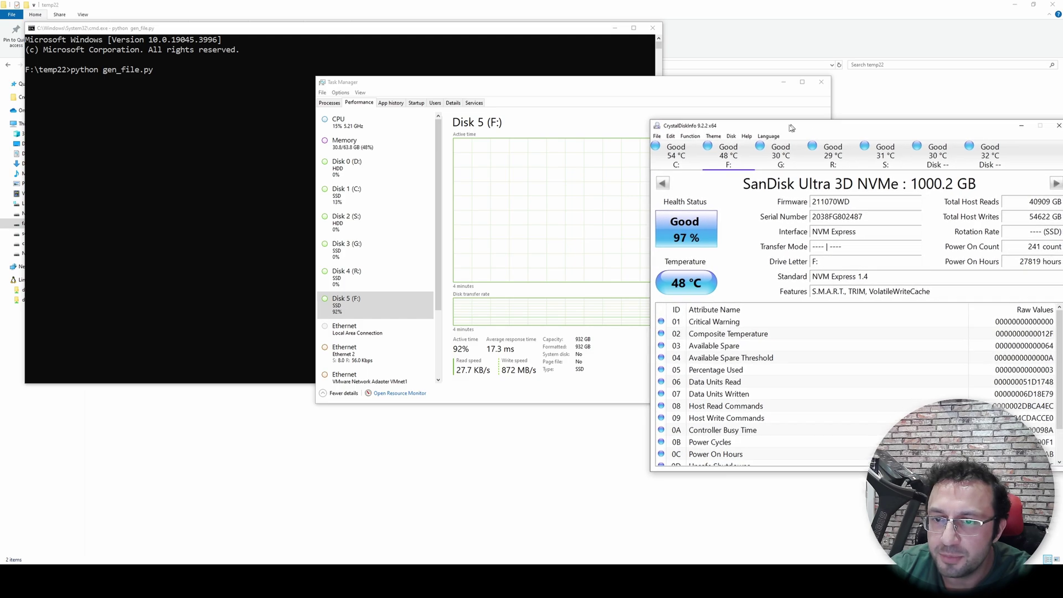
{"action": "left_click_drag", "start_coordinate": [736, 120], "coordinate": [678, 132]}
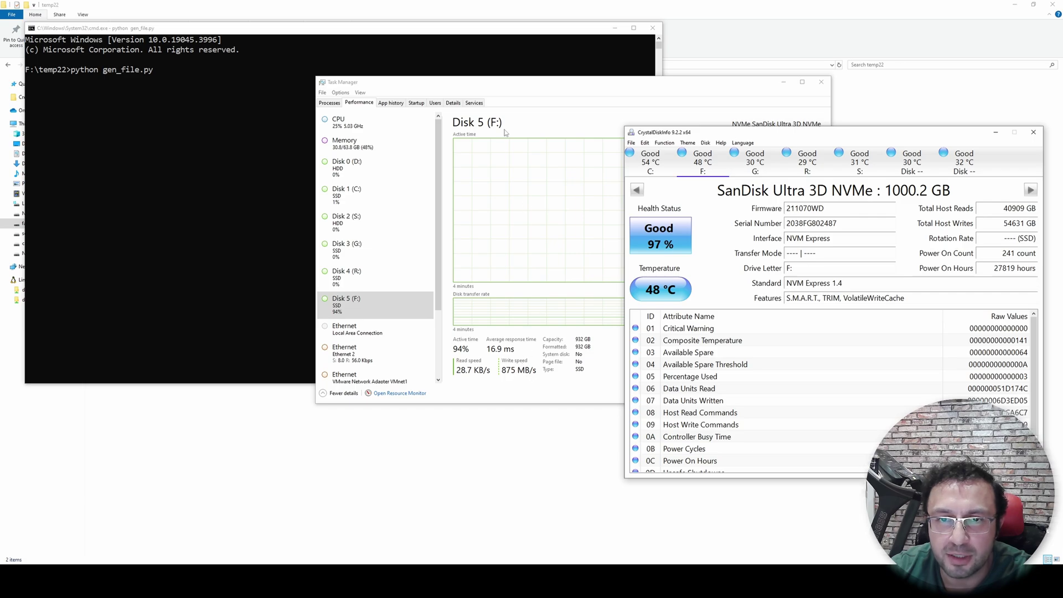
{"action": "left_click_drag", "start_coordinate": [522, 88], "coordinate": [367, 89]}
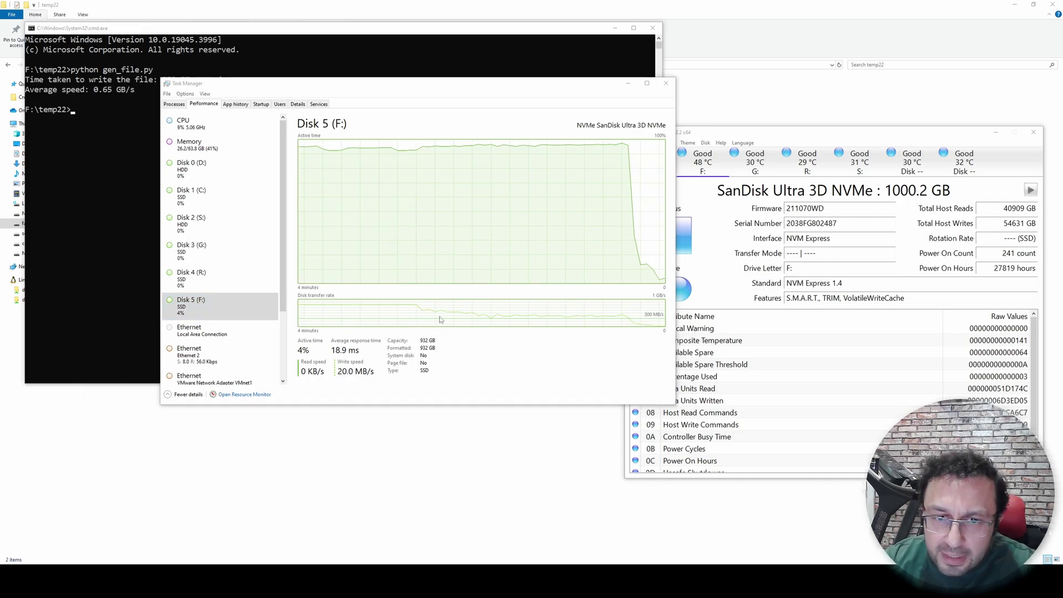
{"action": "left_click", "coordinate": [456, 313]}
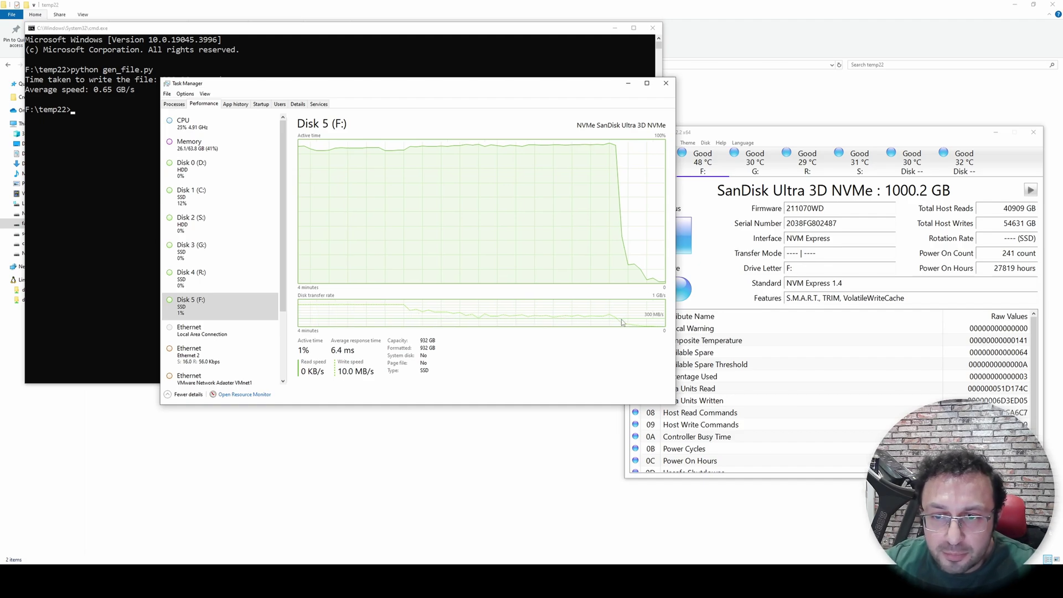
{"action": "left_click", "coordinate": [119, 104]}
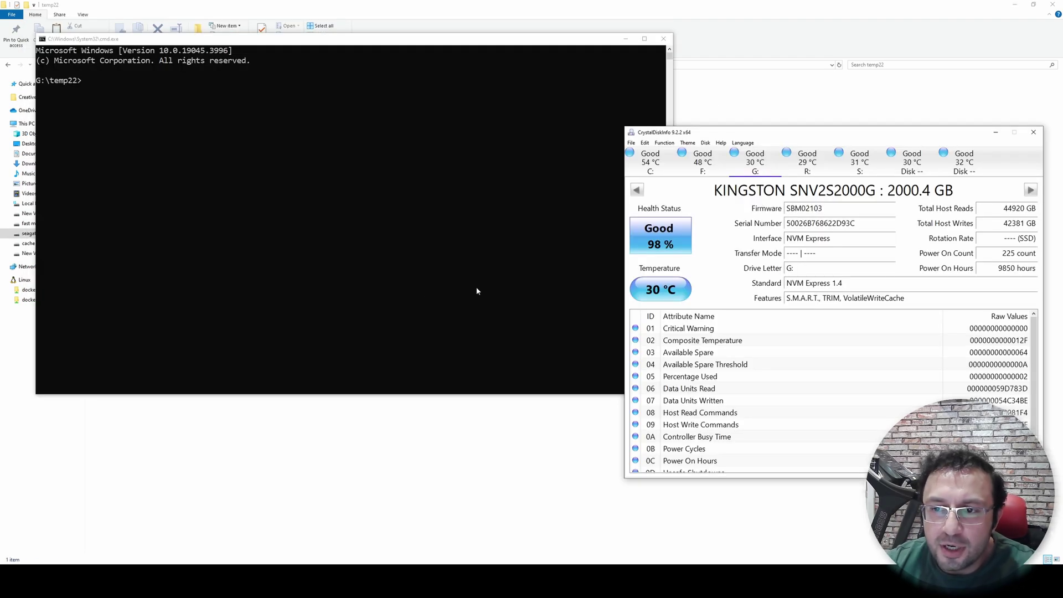
- Run python gen_file.py in the G:\temp22 prompt and show Disk 3 (G:) in Task Manager
{"action": "left_click", "coordinate": [350, 262]}
{"action": "type", "text": "pyth"}
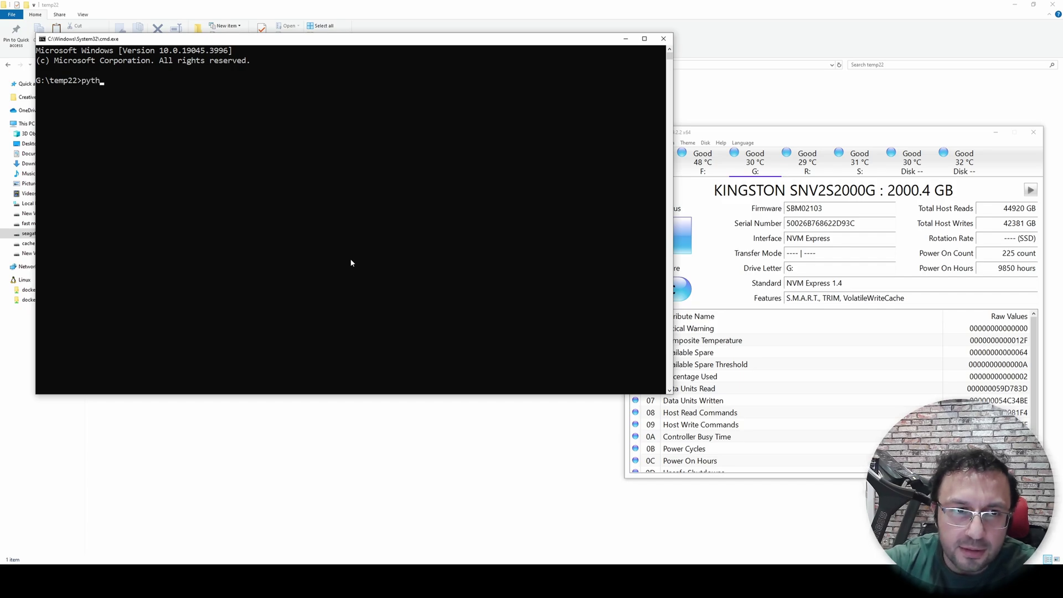
{"action": "type", "text": "on gen_file.py"}
{"action": "key", "text": "Return"}
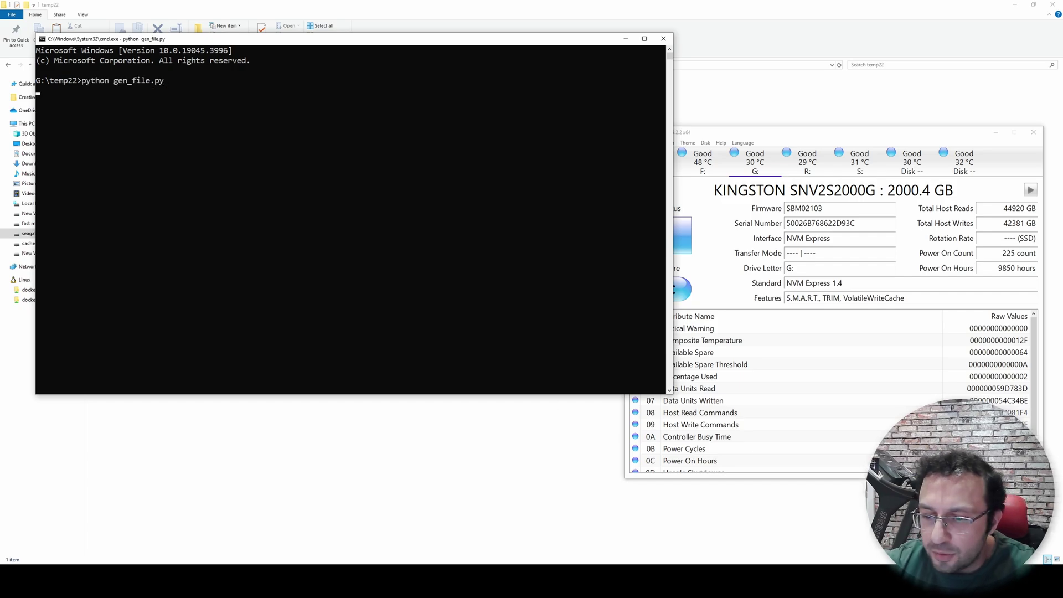
{"action": "key", "text": "ctrl+shift+Escape"}
{"action": "key", "text": "Up"}
{"action": "key", "text": "Up"}
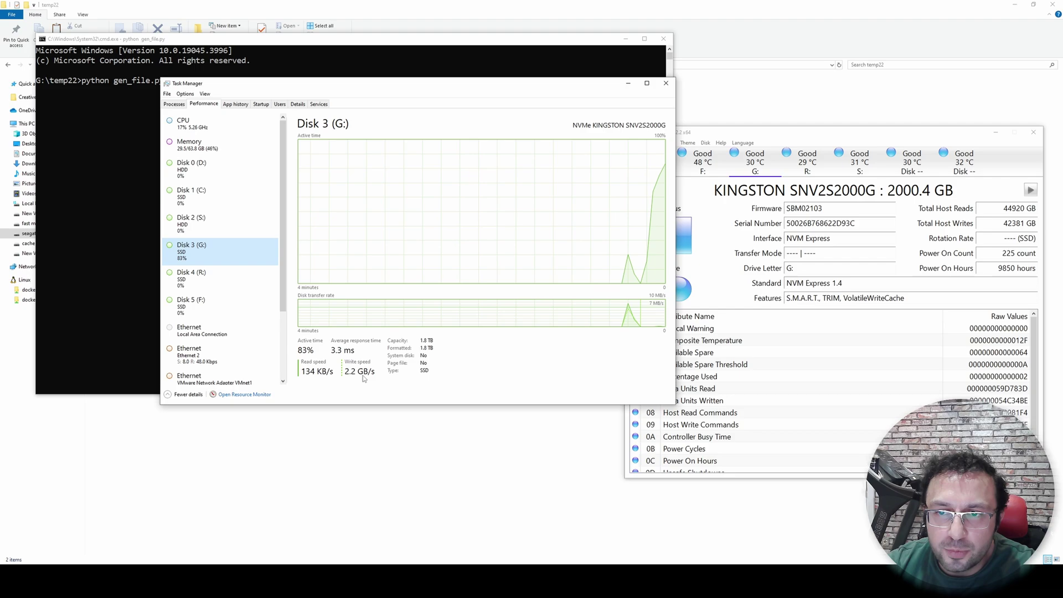
- Lower Task Manager on screen and watch Disk 3 (G:) writes drop to 80.2 MB/s
{"action": "left_click_drag", "start_coordinate": [486, 95], "coordinate": [466, 191]}
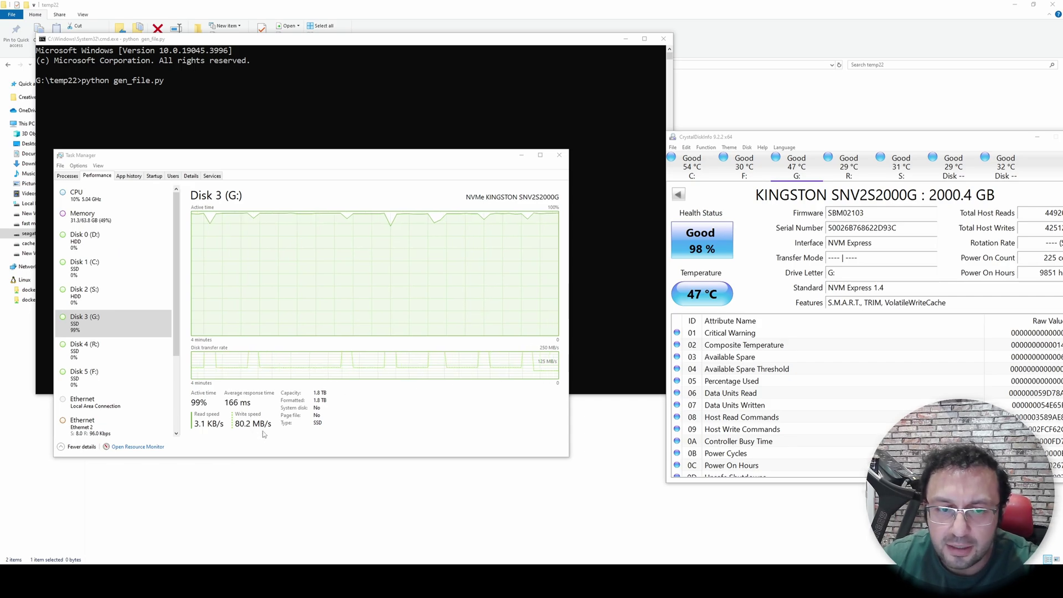
- Shift Task Manager right and watch Disk 3 (G:) until the test finishes at 0.29 GB/s
{"action": "scroll", "coordinate": [813, 180], "scroll_direction": "down", "scroll_amount": 1}
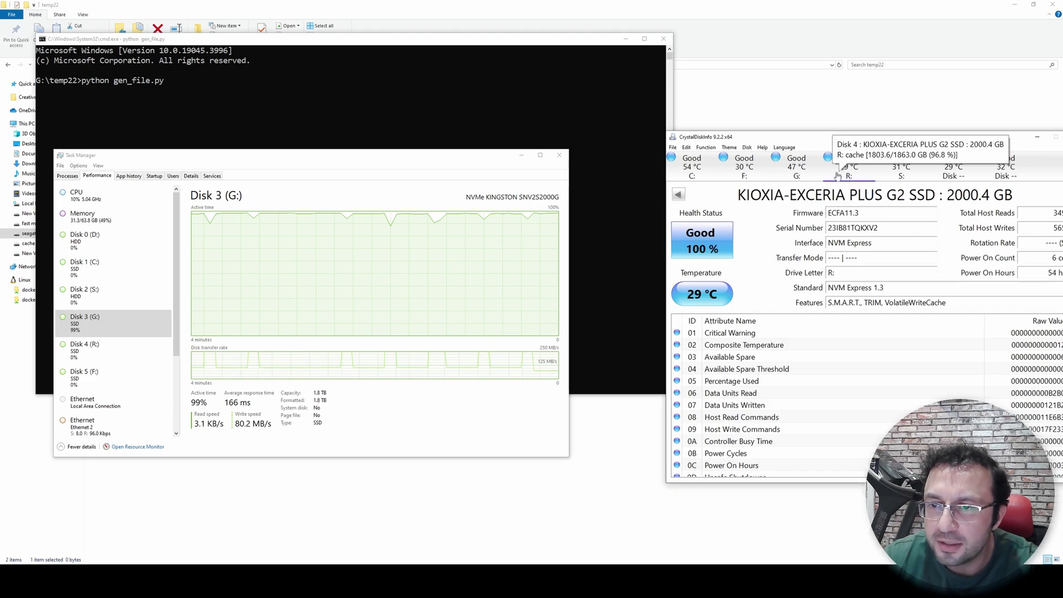
{"action": "scroll", "coordinate": [813, 177], "scroll_direction": "up", "scroll_amount": 1}
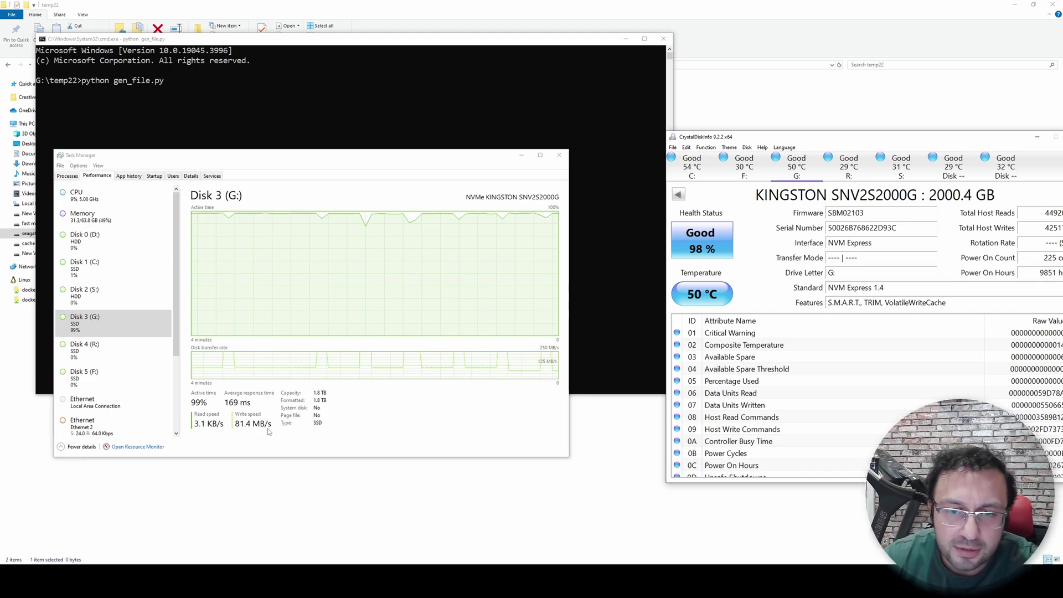
{"action": "left_click_drag", "start_coordinate": [285, 157], "coordinate": [316, 176]}
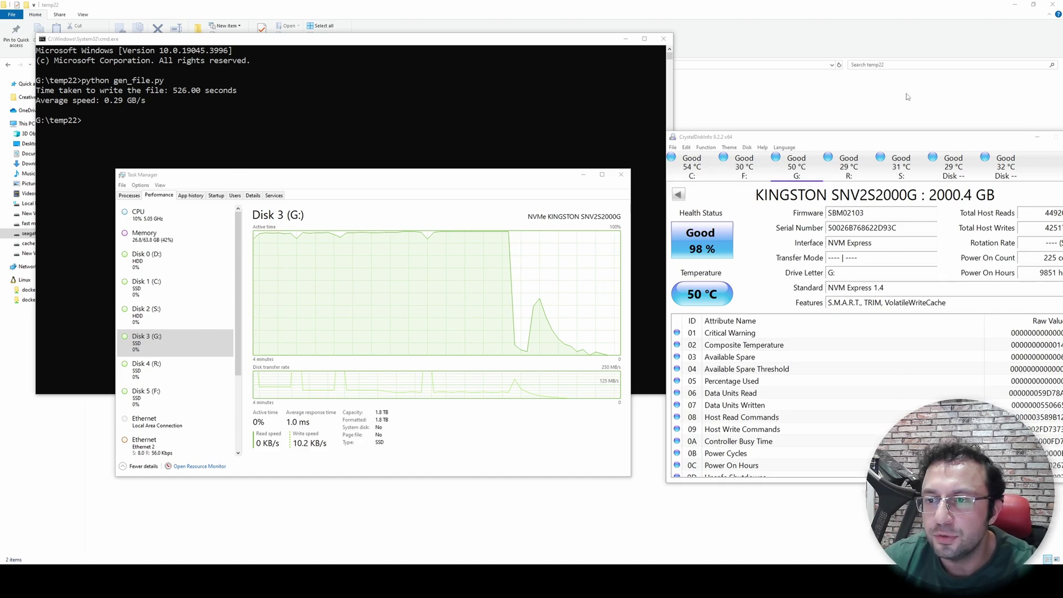
- Navigate File Explorer from the drives overview into cache (R:) and its temp22 folder
{"action": "left_click", "coordinate": [726, 94]}
{"action": "key", "text": "alt+Up"}
{"action": "key", "text": "alt+Up"}
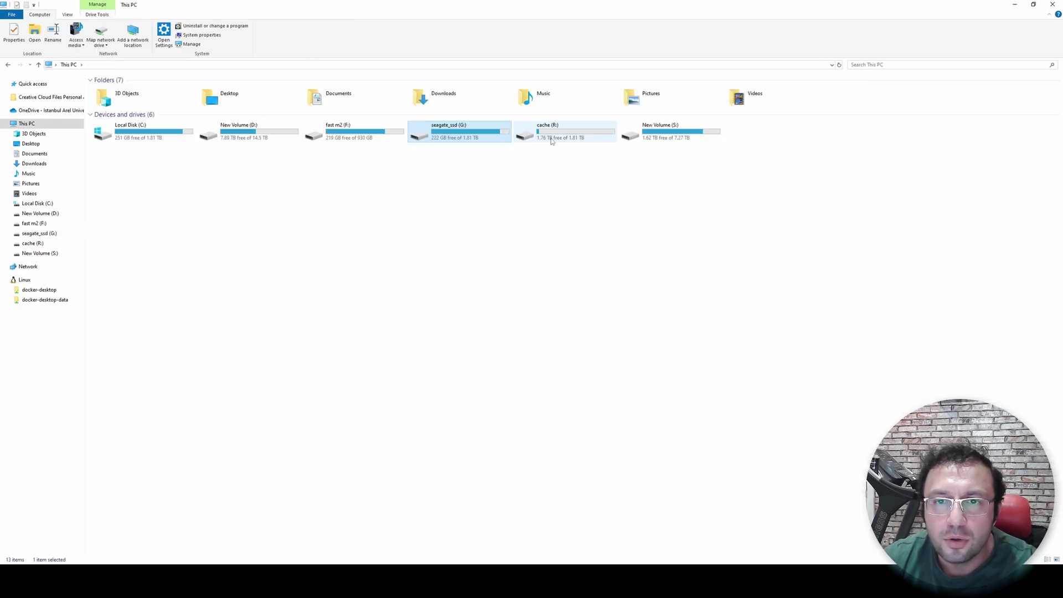
{"action": "double_click", "coordinate": [548, 131]}
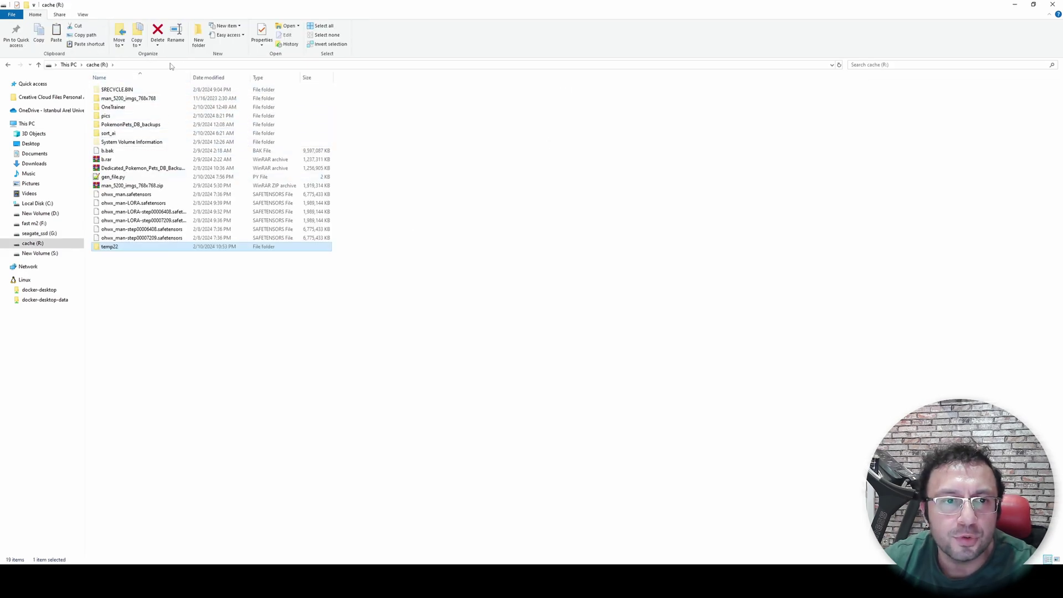
{"action": "left_click", "coordinate": [139, 64]}
{"action": "type", "text": "c"}
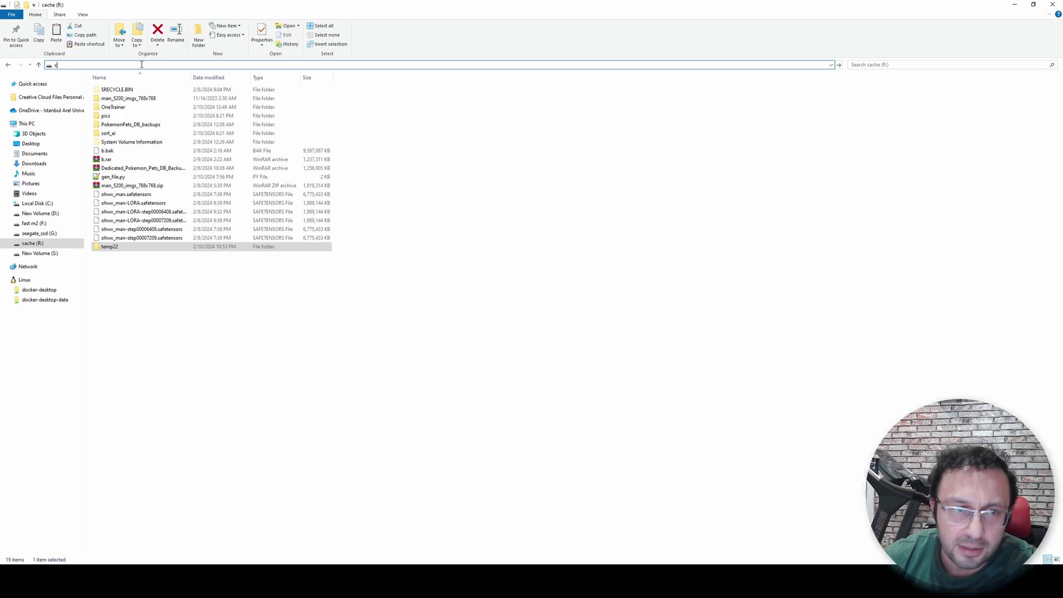
{"action": "double_click", "coordinate": [116, 246]}
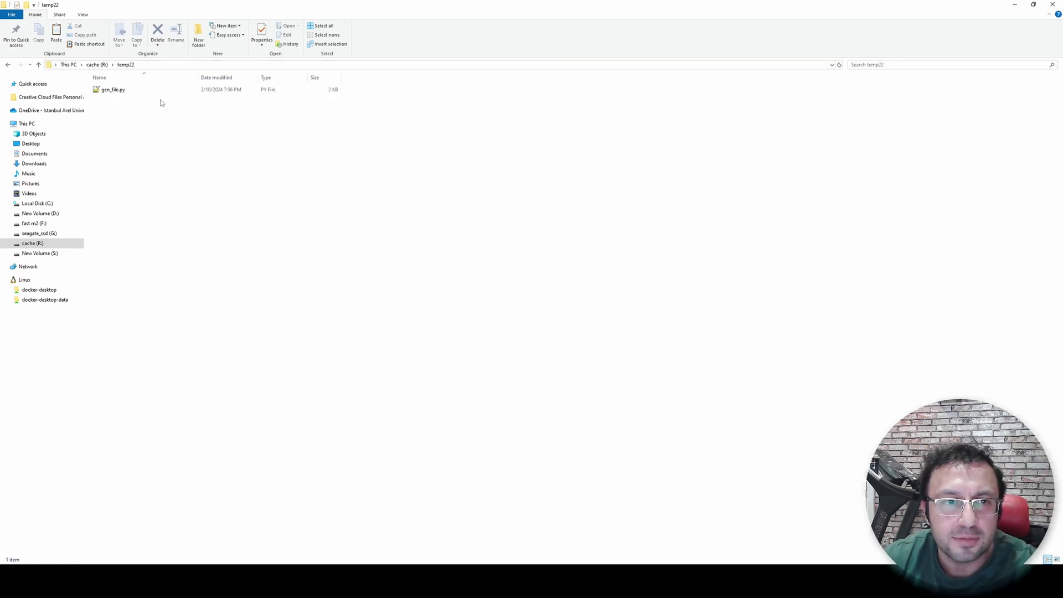
- Bring Task Manager forward to watch Disk 4 (R:) writing at about 1.4 GB/s
{"action": "left_click", "coordinate": [160, 65]}
{"action": "type", "text": "c"}
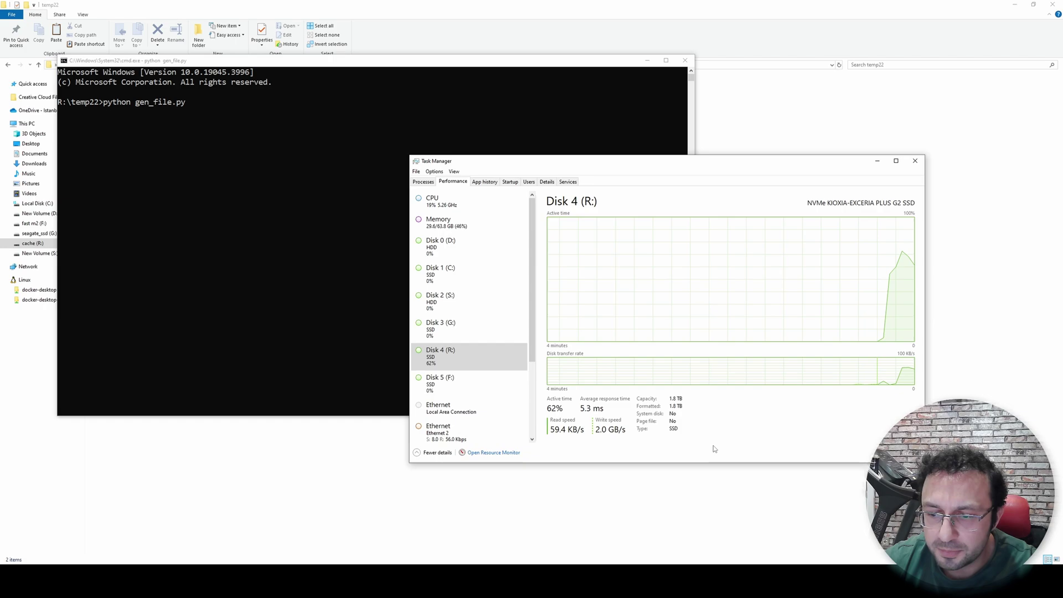
{"action": "left_click", "coordinate": [629, 436]}
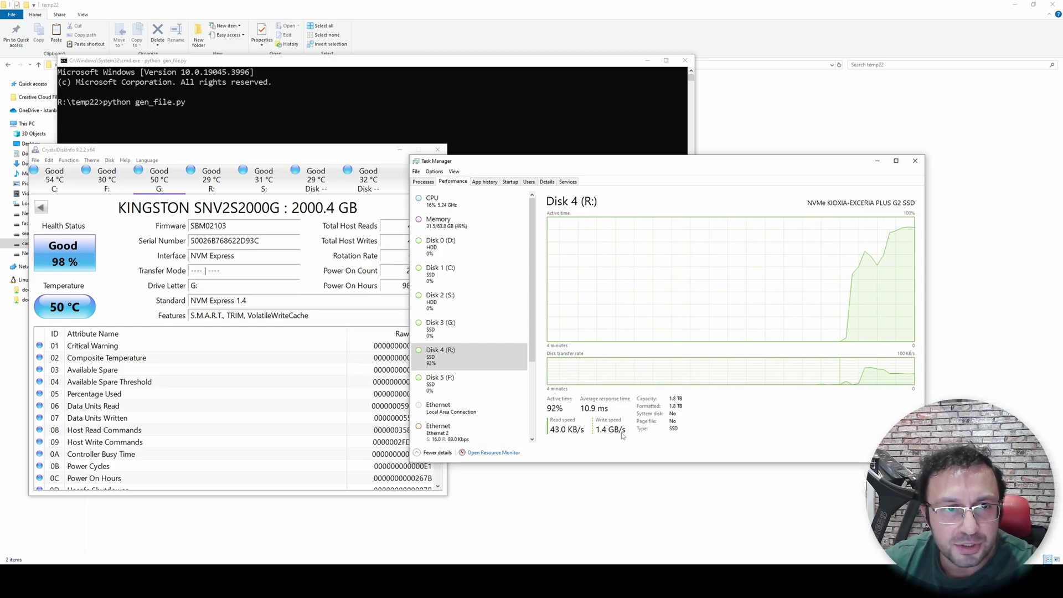
- Show the KIOXIA R: drive's health details while the write test finishes at 1.42 GB/s
{"action": "left_click", "coordinate": [227, 183]}
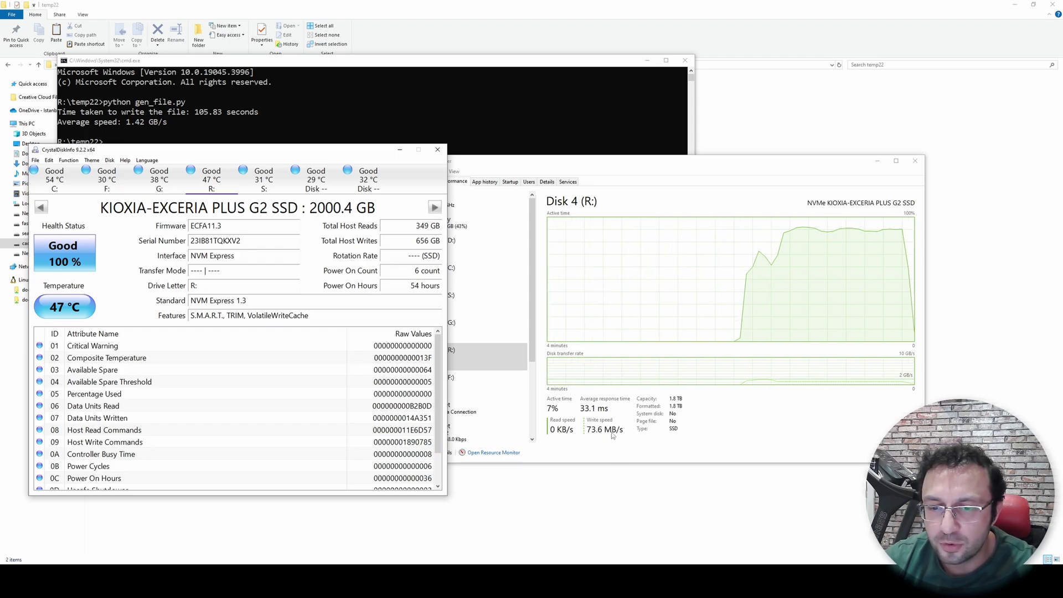
- Minimize CrystalDiskInfo and bring the R: Command Prompt window to the front
{"action": "left_click", "coordinate": [399, 150]}
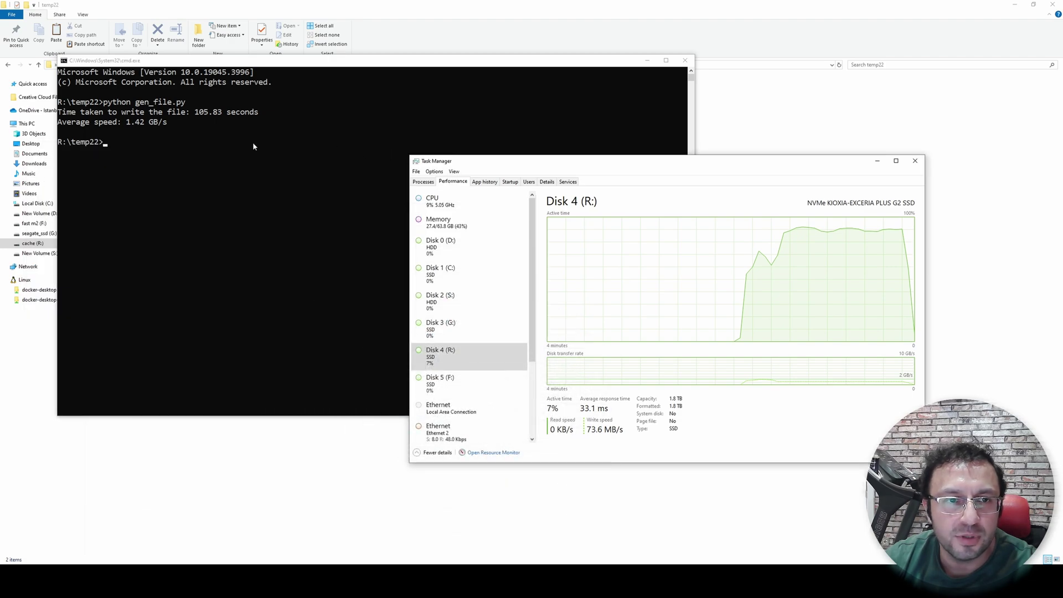
{"action": "left_click", "coordinate": [246, 143]}
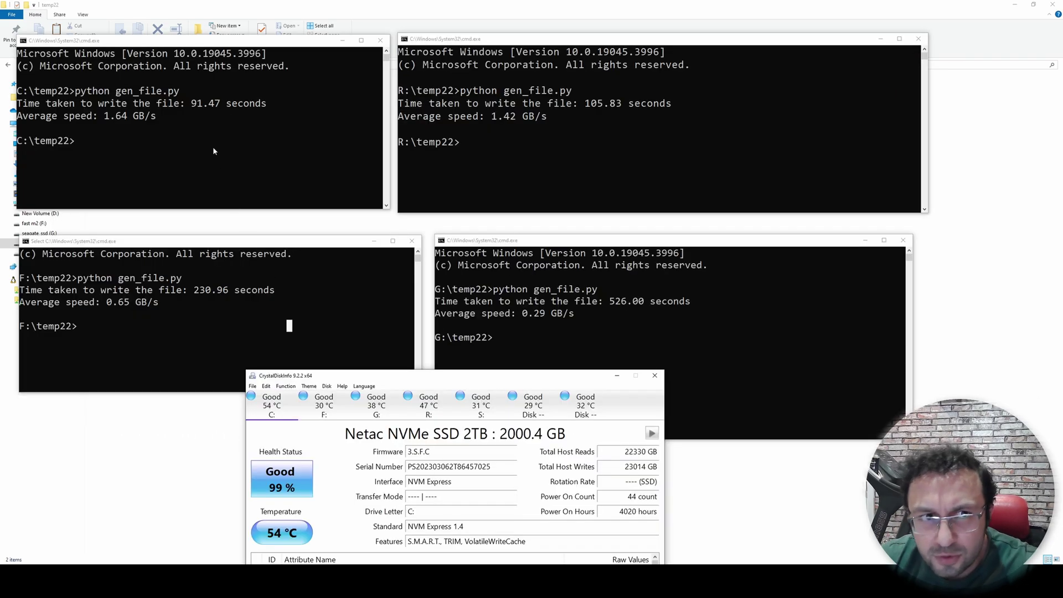
- Compare the C: and R: command prompt results and show the R: KIOXIA drive's details
{"action": "left_click", "coordinate": [161, 148]}
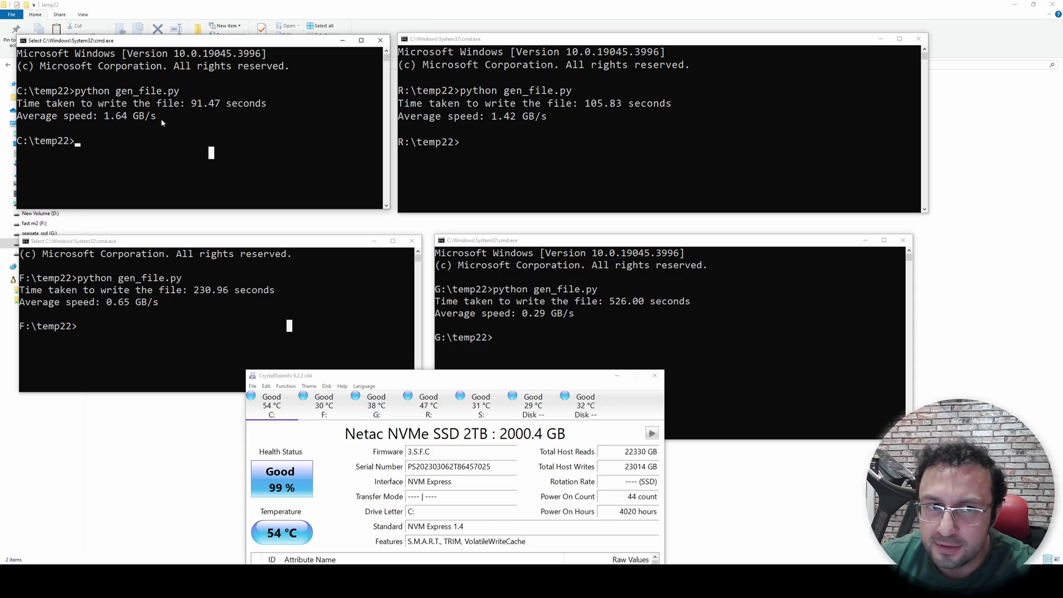
{"action": "left_click", "coordinate": [526, 166]}
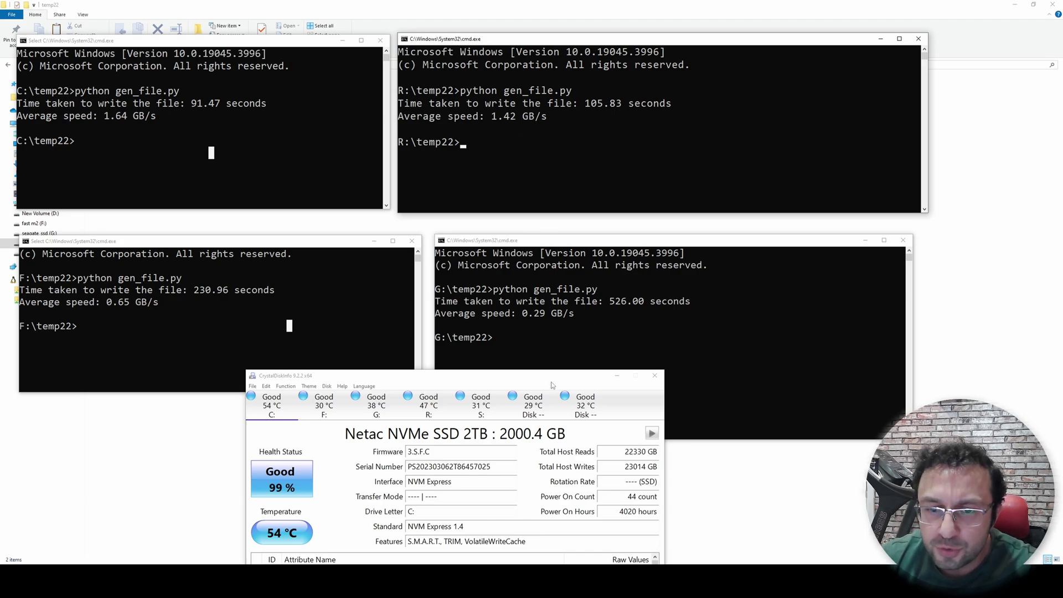
{"action": "left_click", "coordinate": [429, 408]}
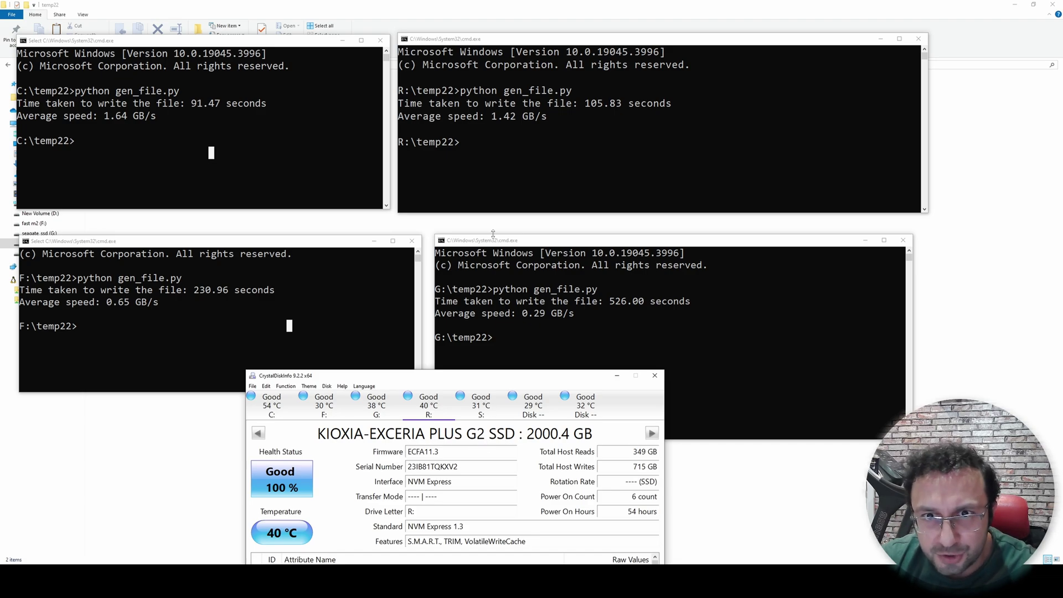
- Check the F: SanDisk and G: Kingston drive details, then bring the G: result forward
{"action": "left_click", "coordinate": [323, 408]}
{"action": "left_click", "coordinate": [203, 322]}
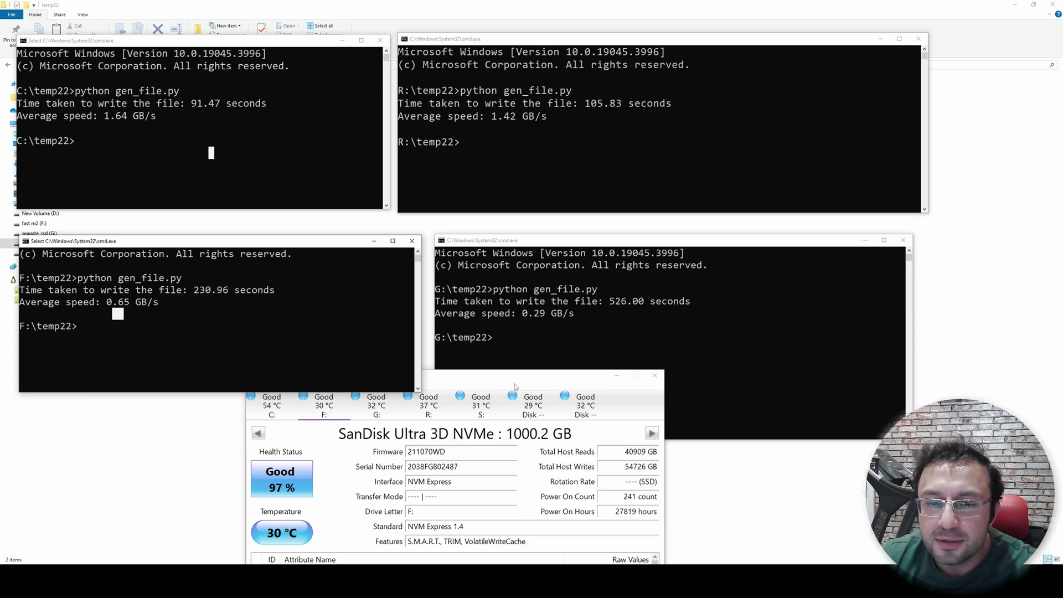
{"action": "left_click", "coordinate": [376, 404]}
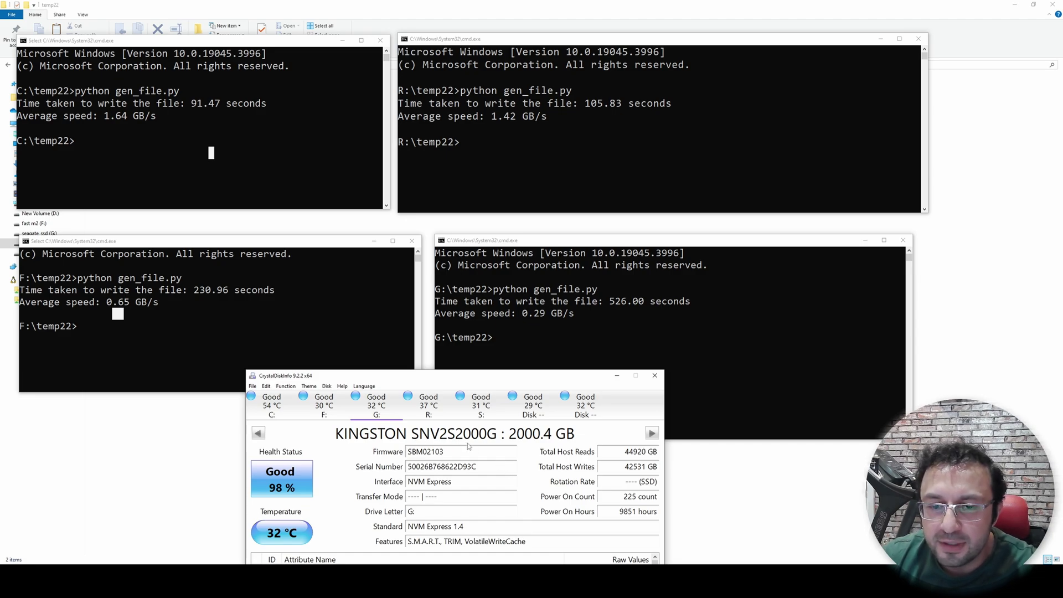
{"action": "left_click", "coordinate": [535, 322]}
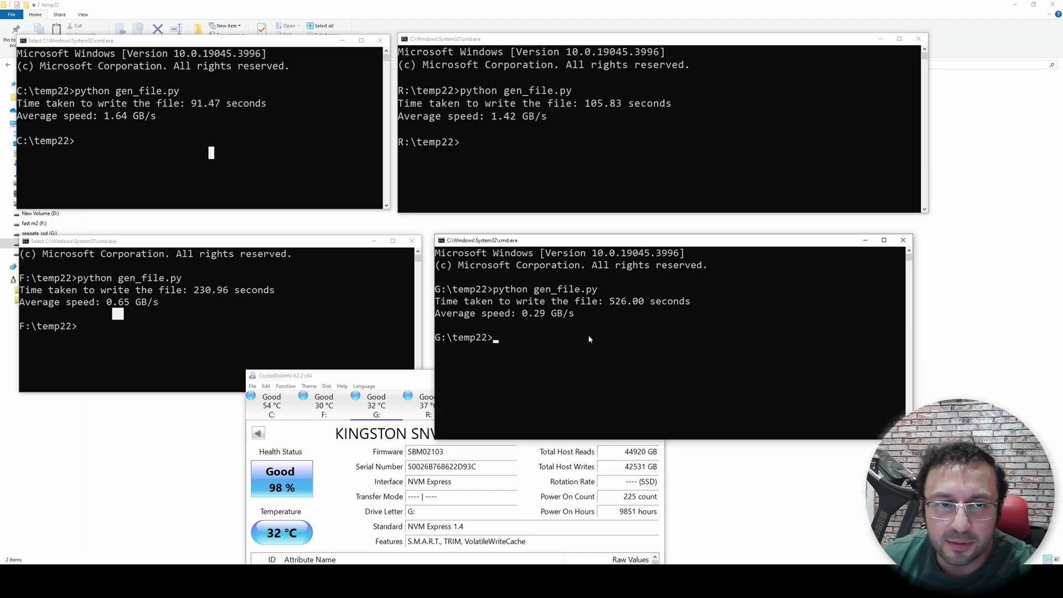
- Step through the F:, C:, R:, F: and G: drive details, ending on the Kingston G:
{"action": "left_click", "coordinate": [427, 380]}
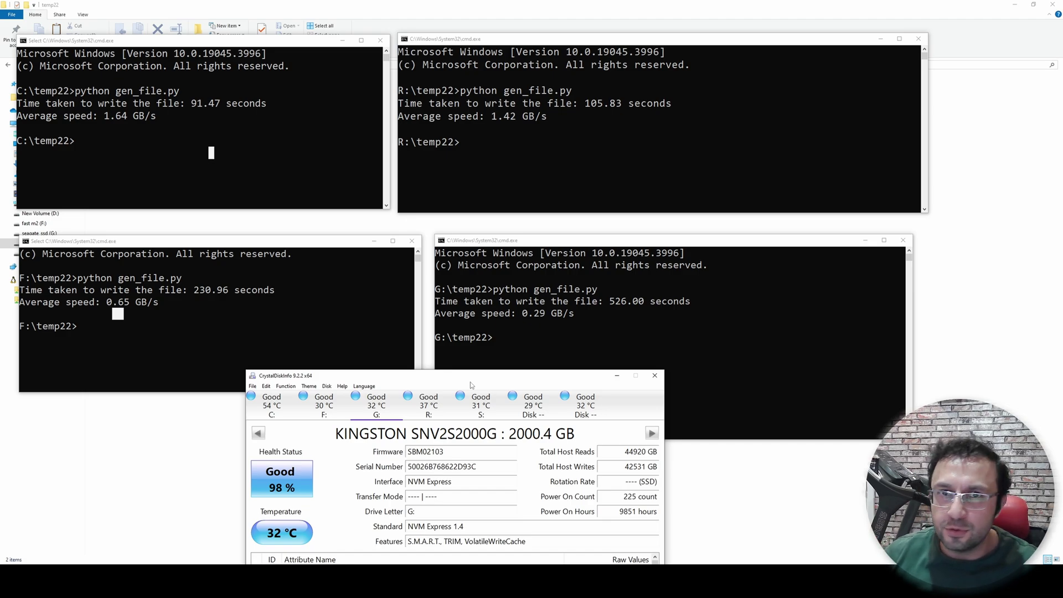
{"action": "left_click", "coordinate": [316, 408]}
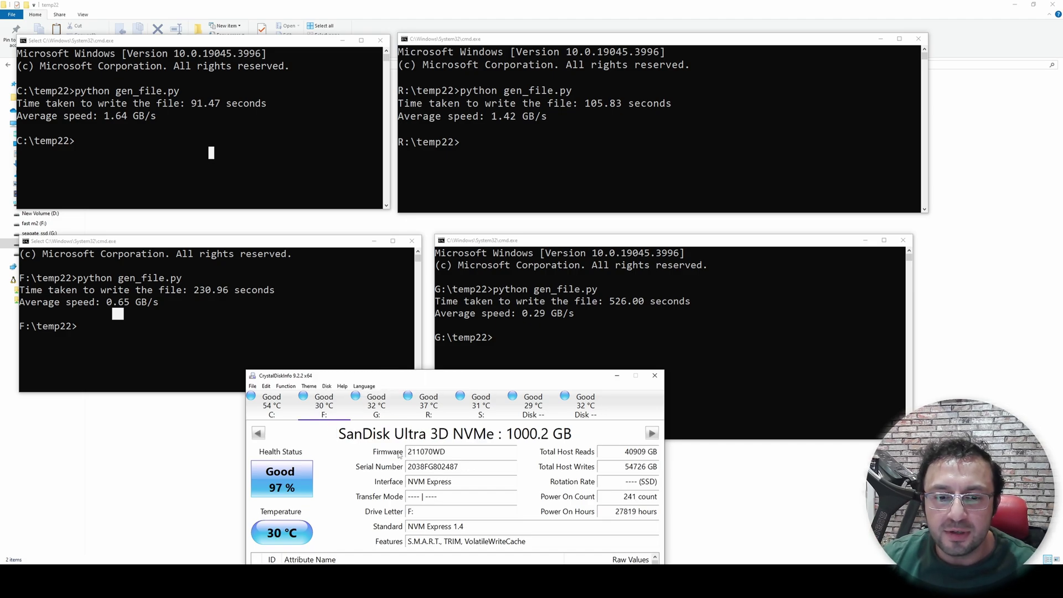
{"action": "left_click", "coordinate": [283, 400]}
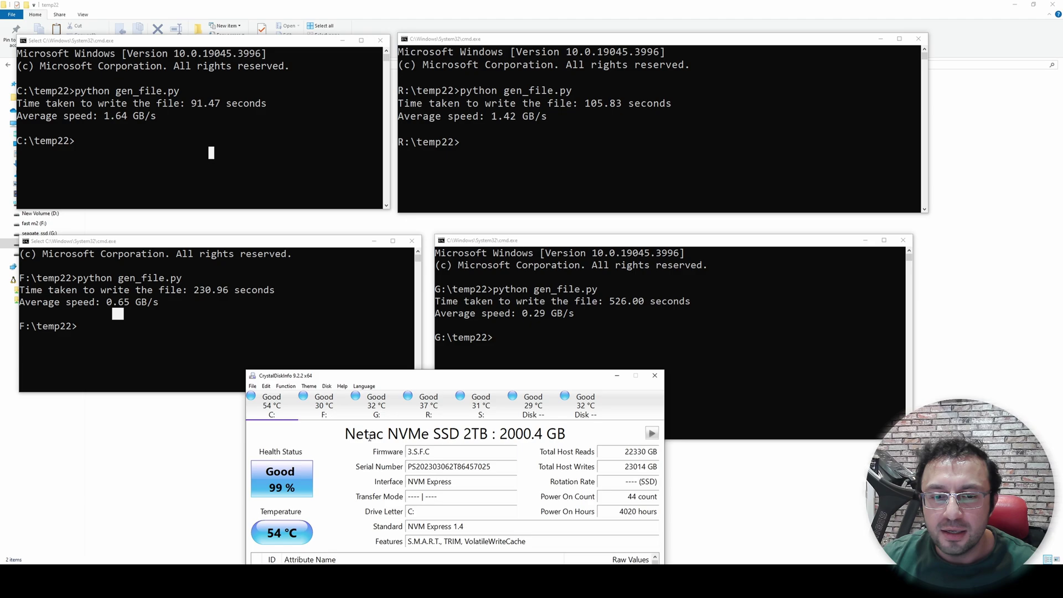
{"action": "left_click", "coordinate": [428, 409]}
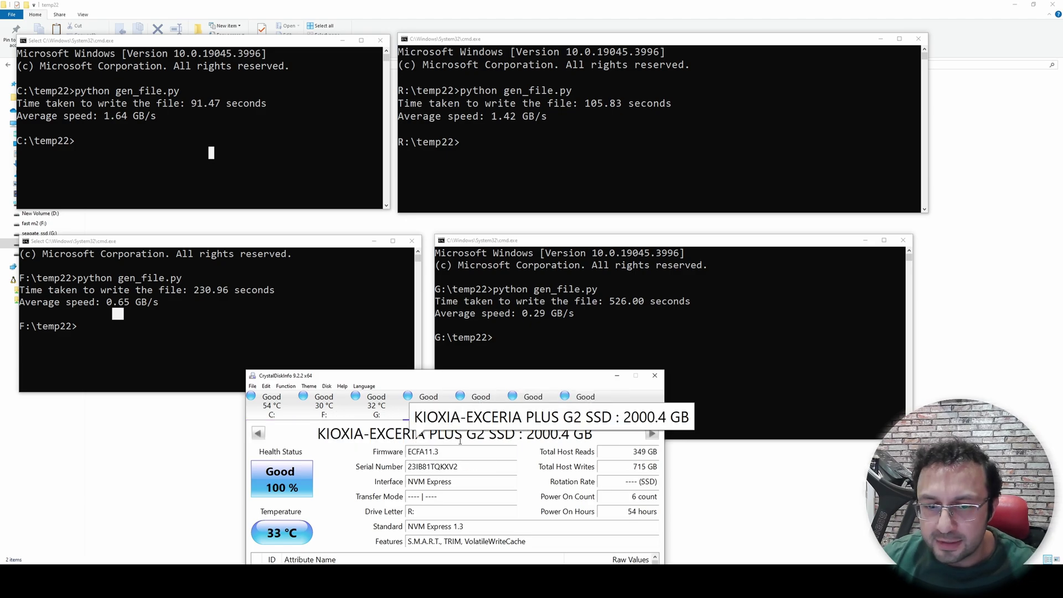
{"action": "left_click", "coordinate": [324, 410]}
{"action": "left_click", "coordinate": [387, 410]}
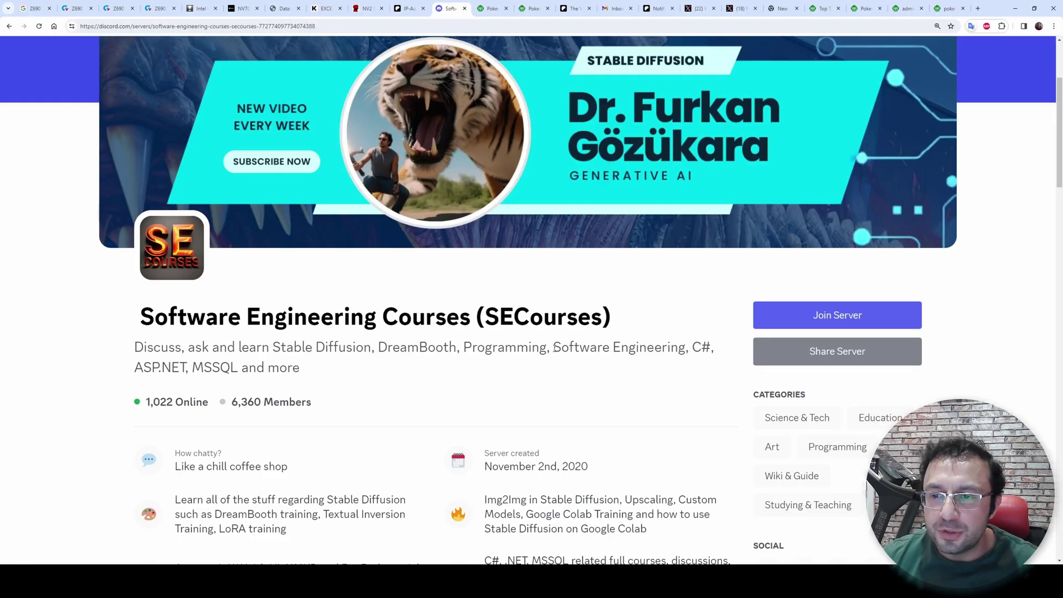
- Scroll down the Discord server page and open its linked SECourses YouTube channel
{"action": "scroll", "coordinate": [578, 295], "scroll_direction": "down", "scroll_amount": 1}
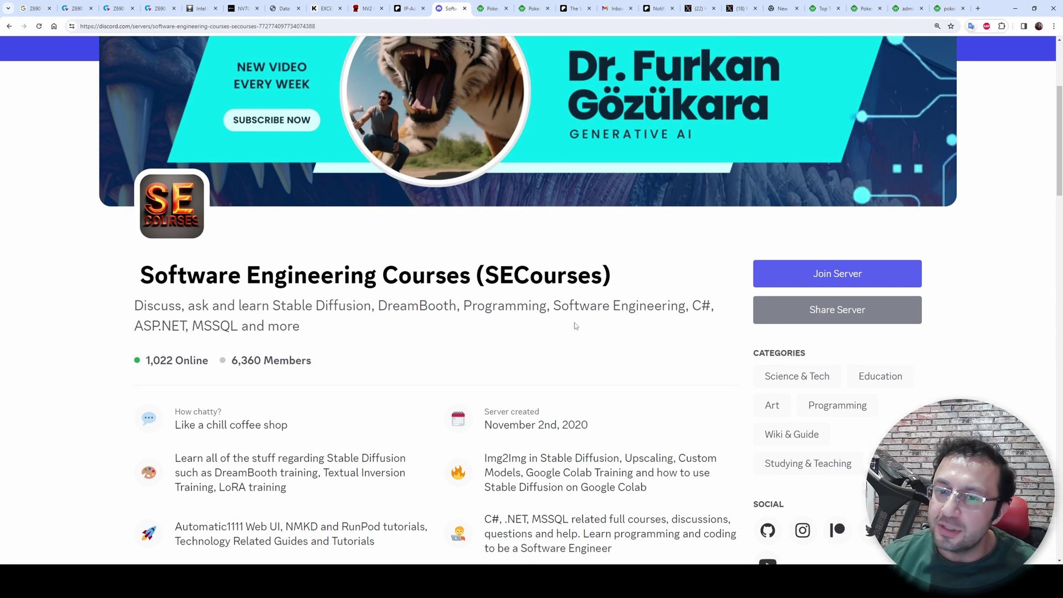
{"action": "scroll", "coordinate": [579, 349], "scroll_direction": "down", "scroll_amount": 2}
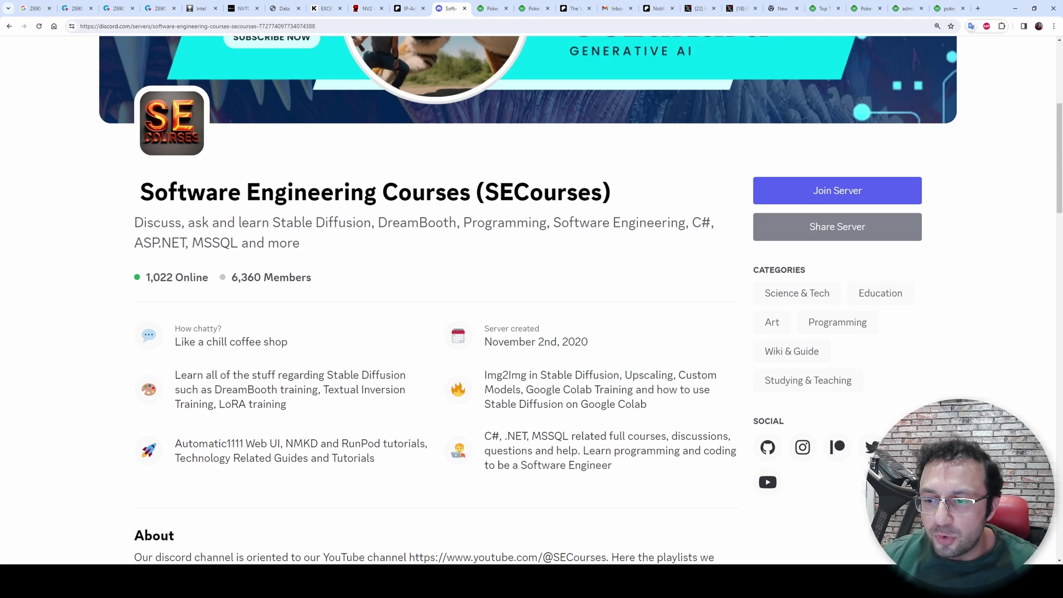
{"action": "left_click", "coordinate": [767, 483]}
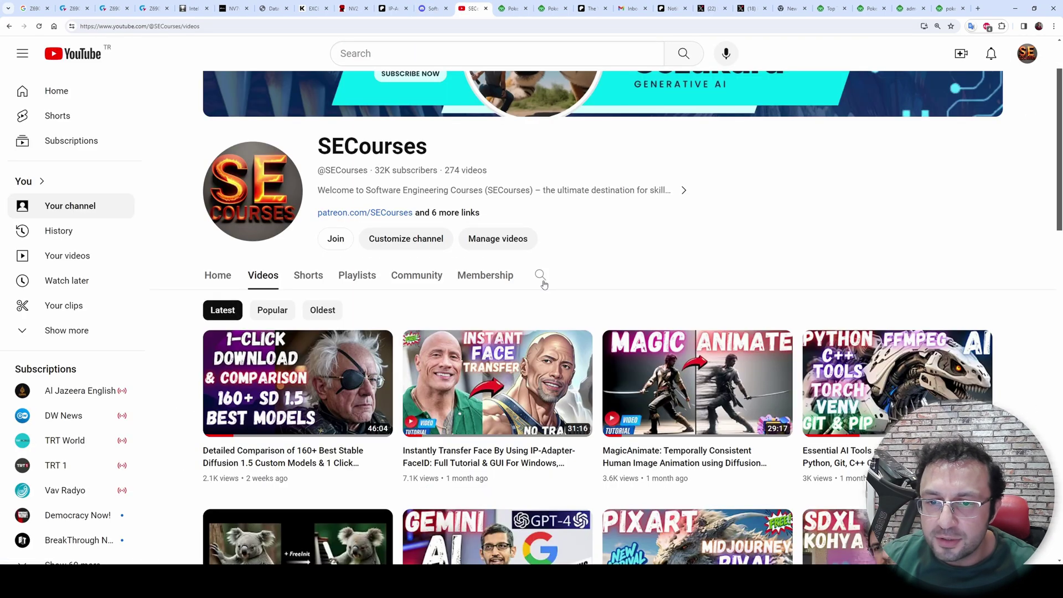
- Open the SECourses channel's Playlists page and browse playlists like Generative AI Shorts
{"action": "left_click", "coordinate": [540, 277]}
{"action": "scroll", "coordinate": [595, 304], "scroll_direction": "down", "scroll_amount": 2}
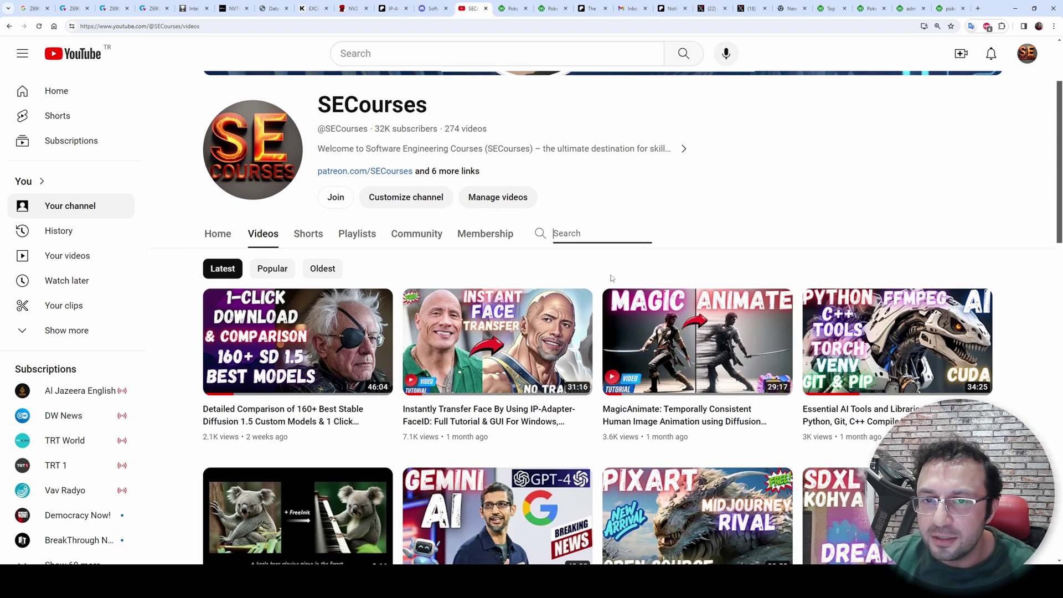
{"action": "scroll", "coordinate": [746, 225], "scroll_direction": "down", "scroll_amount": 1}
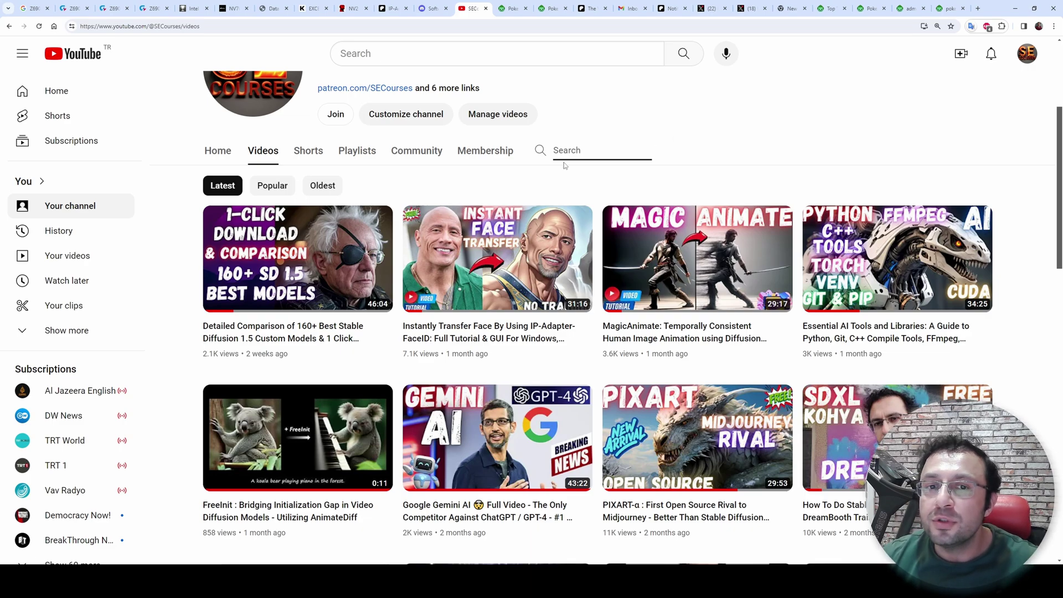
{"action": "left_click", "coordinate": [357, 152]}
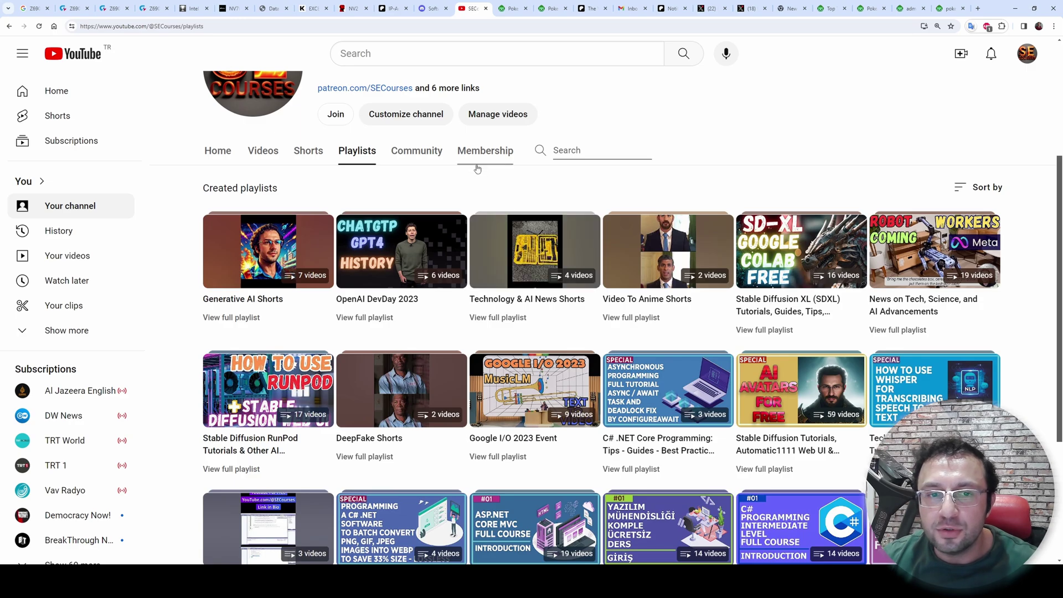
{"action": "scroll", "coordinate": [570, 169], "scroll_direction": "down", "scroll_amount": 1}
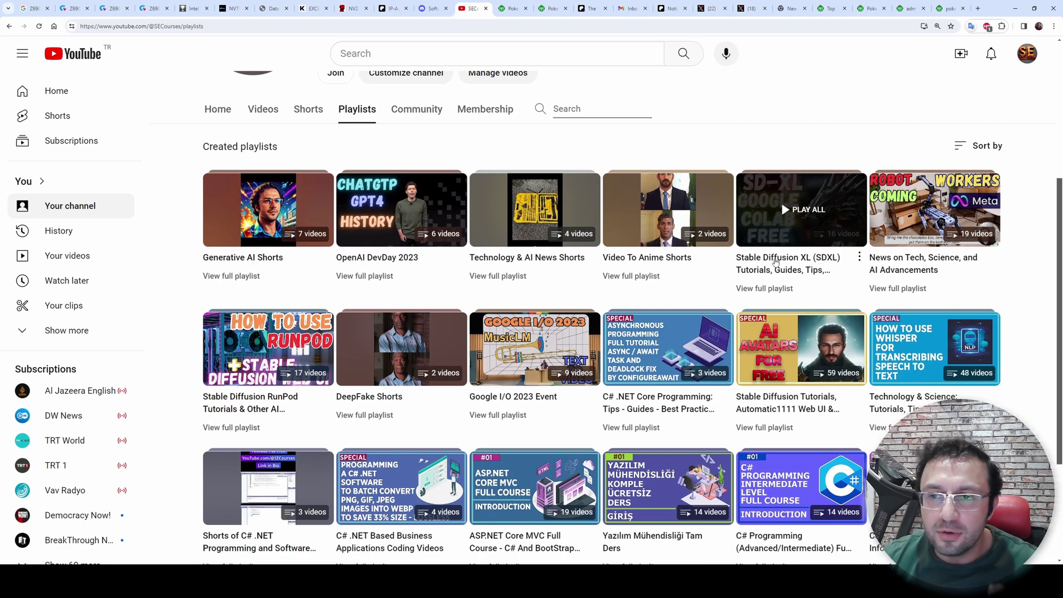
{"action": "scroll", "coordinate": [503, 291], "scroll_direction": "down", "scroll_amount": 4}
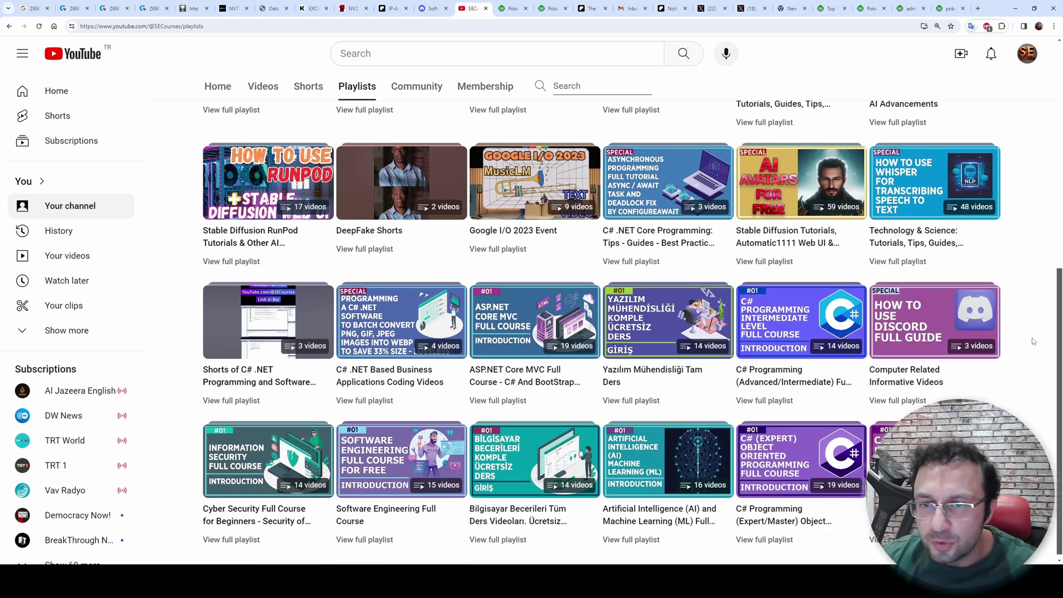
{"action": "scroll", "coordinate": [1035, 343], "scroll_direction": "up", "scroll_amount": 6}
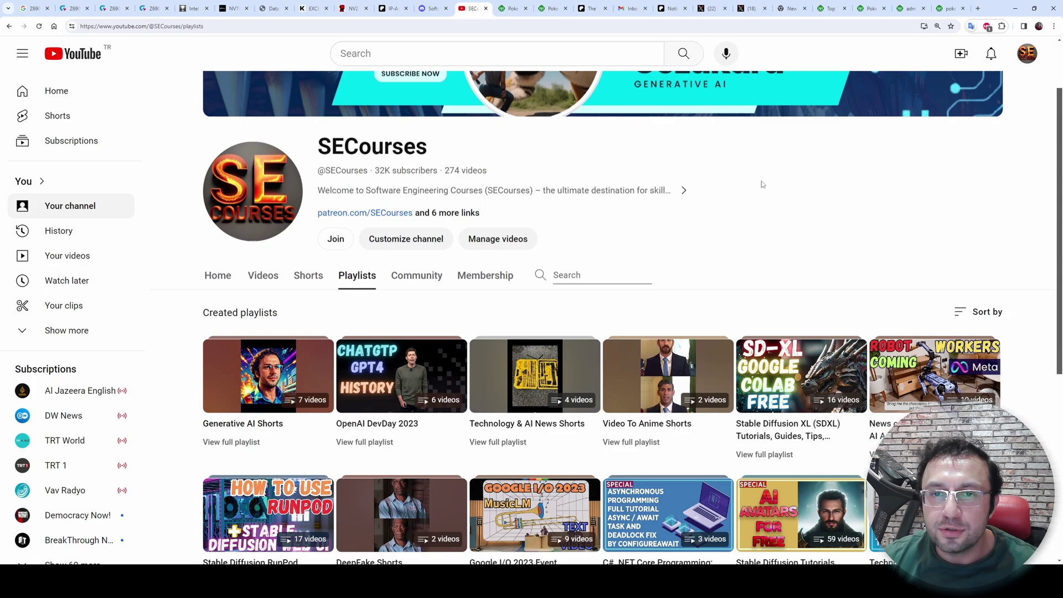
- Open the Discord server's linked GitHub profile and its Stable-Diffusion repository
{"action": "left_click", "coordinate": [428, 8]}
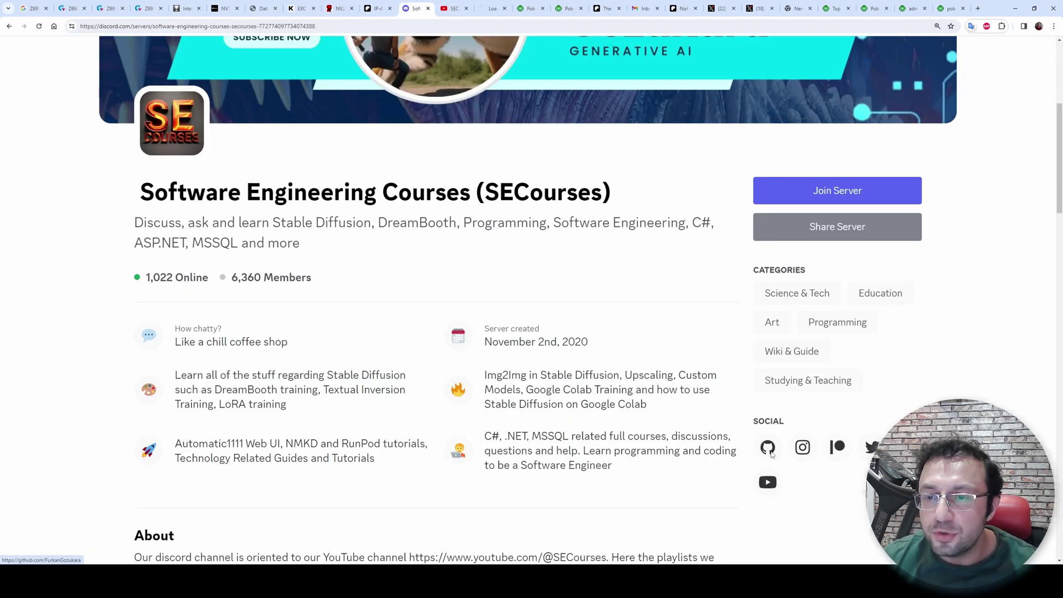
{"action": "middle_click", "coordinate": [769, 449]}
{"action": "left_click", "coordinate": [452, 6]}
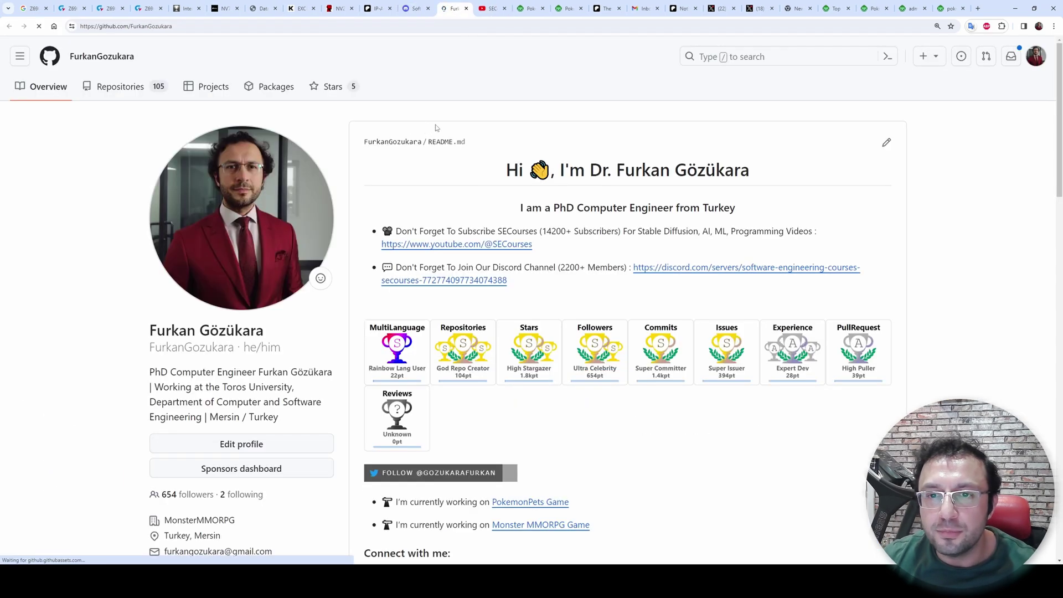
{"action": "scroll", "coordinate": [405, 117], "scroll_direction": "down", "scroll_amount": 10}
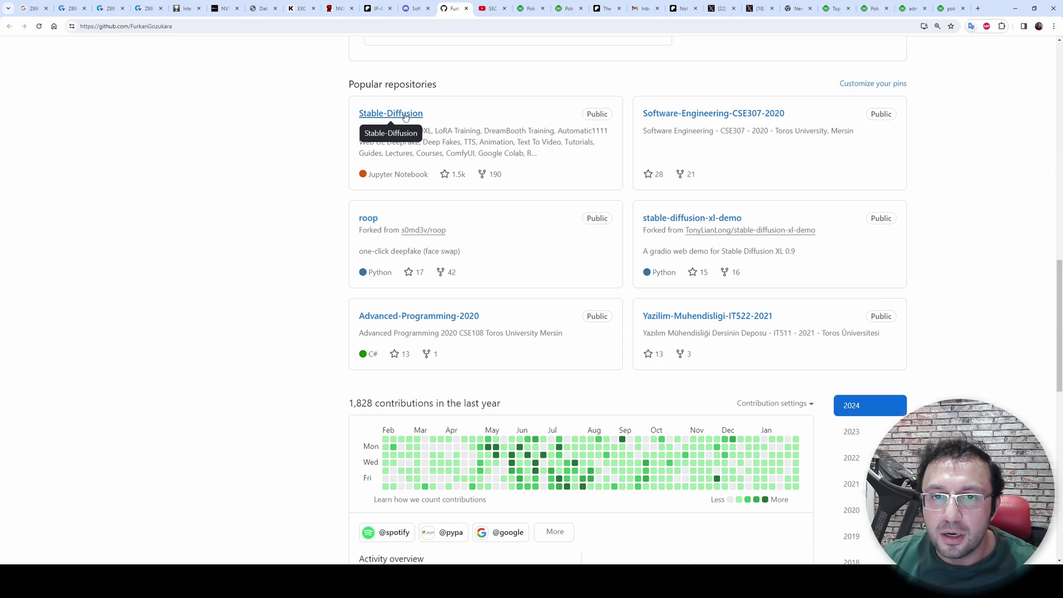
{"action": "left_click", "coordinate": [405, 116]}
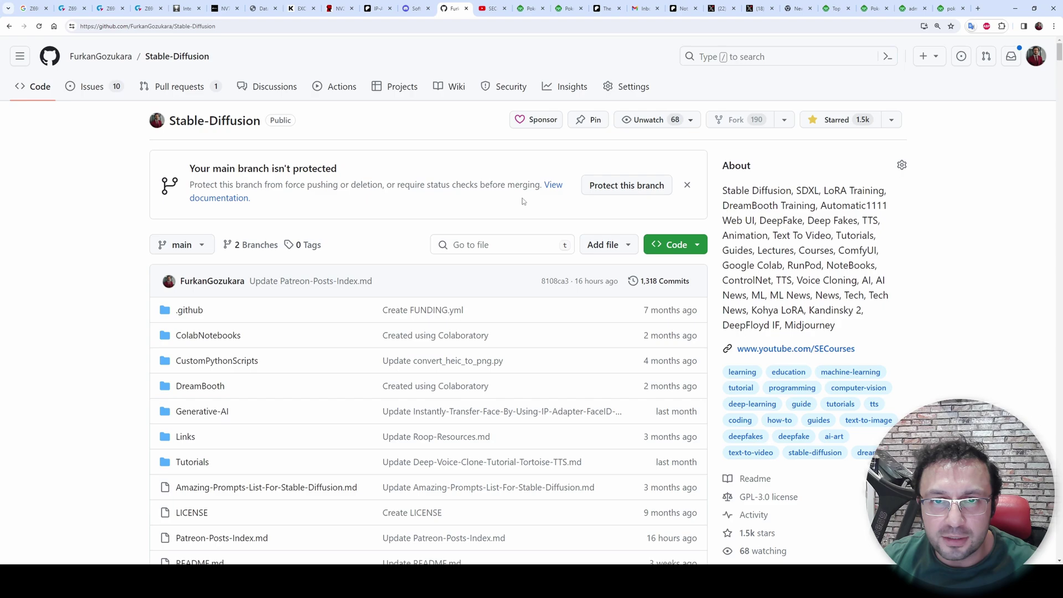
- Return to the SECourses YouTube Playlists page
{"action": "left_click", "coordinate": [414, 9]}
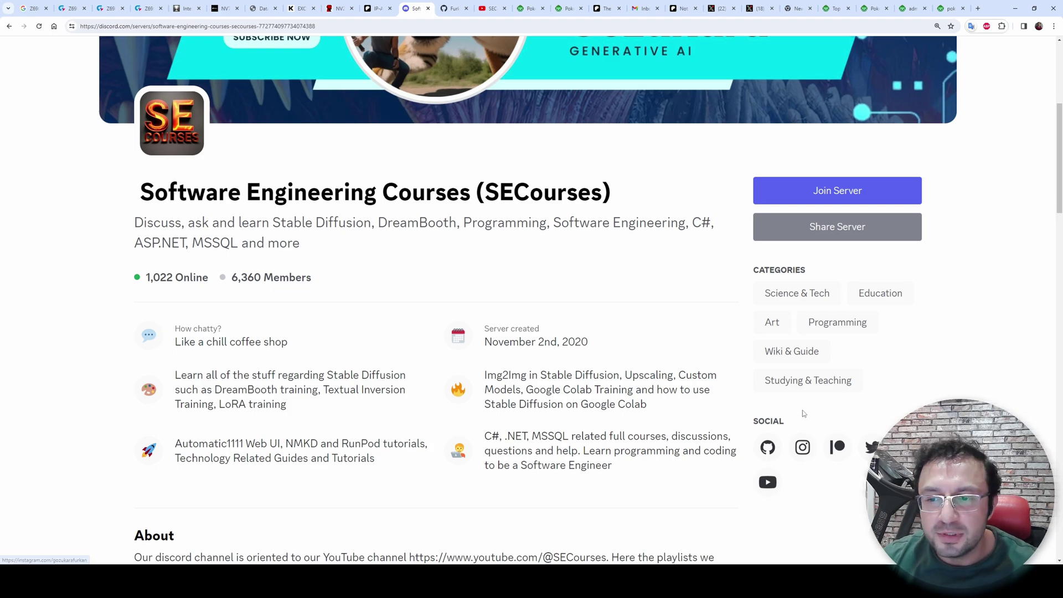
{"action": "left_click", "coordinate": [487, 6]}
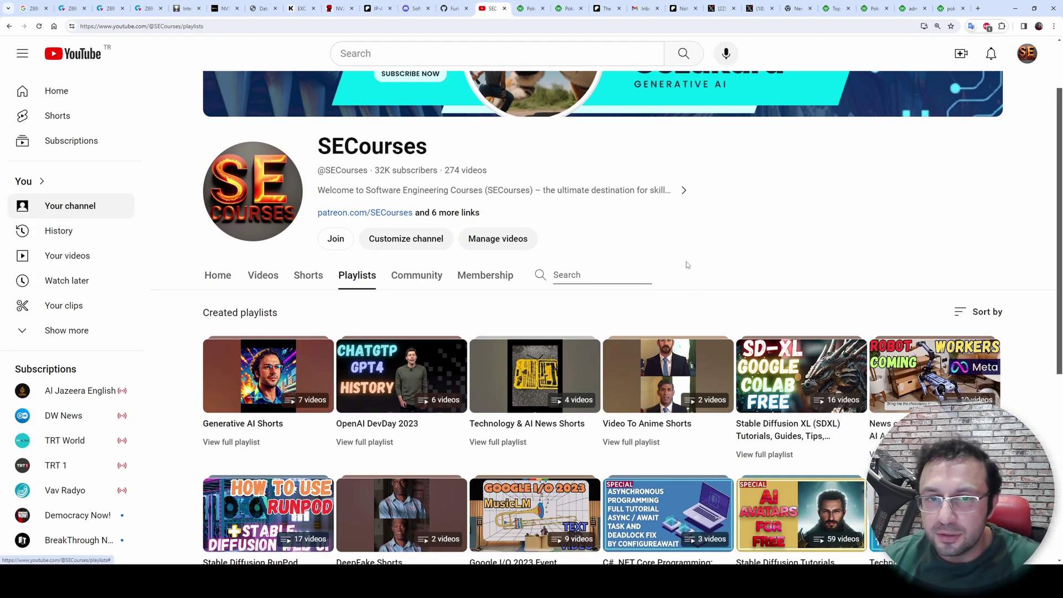
{"action": "scroll", "coordinate": [686, 261], "scroll_direction": "up", "scroll_amount": 2}
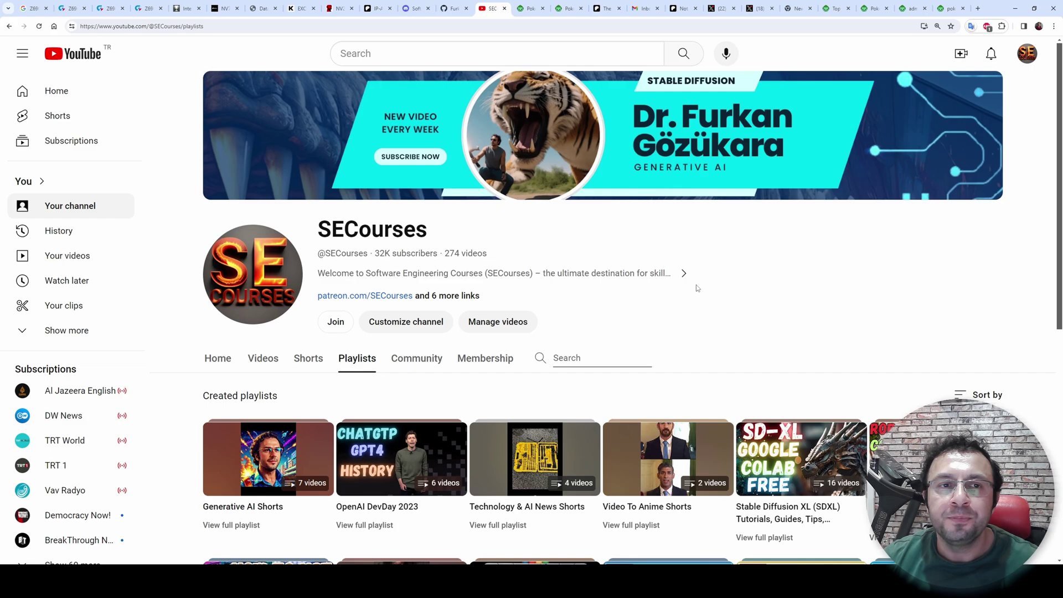